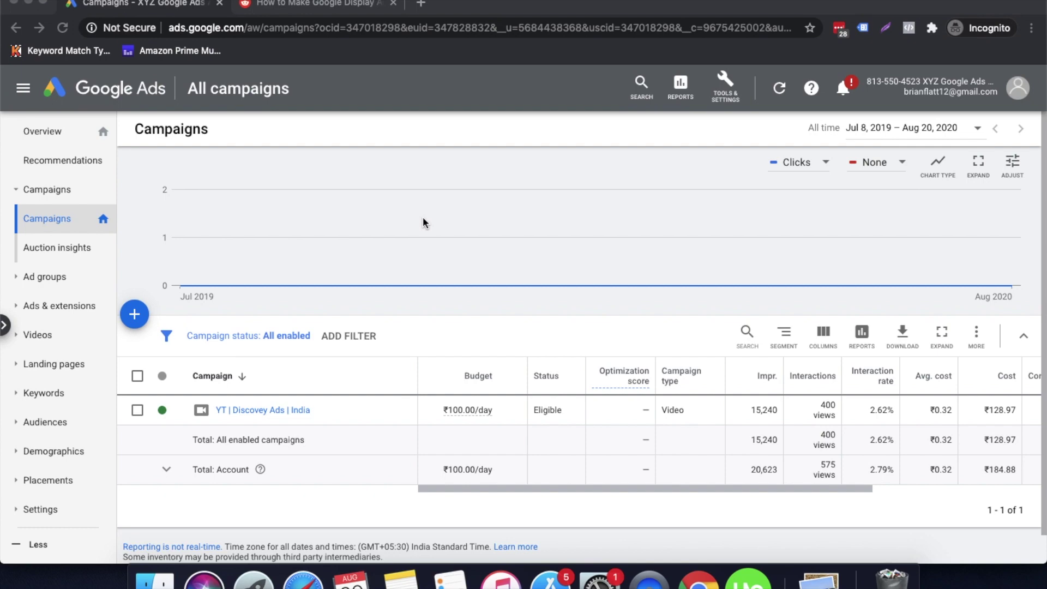
Step: Read the Reddit question about making Google display ads appear only on selected placements, and return to Google Ads
click(322, 4)
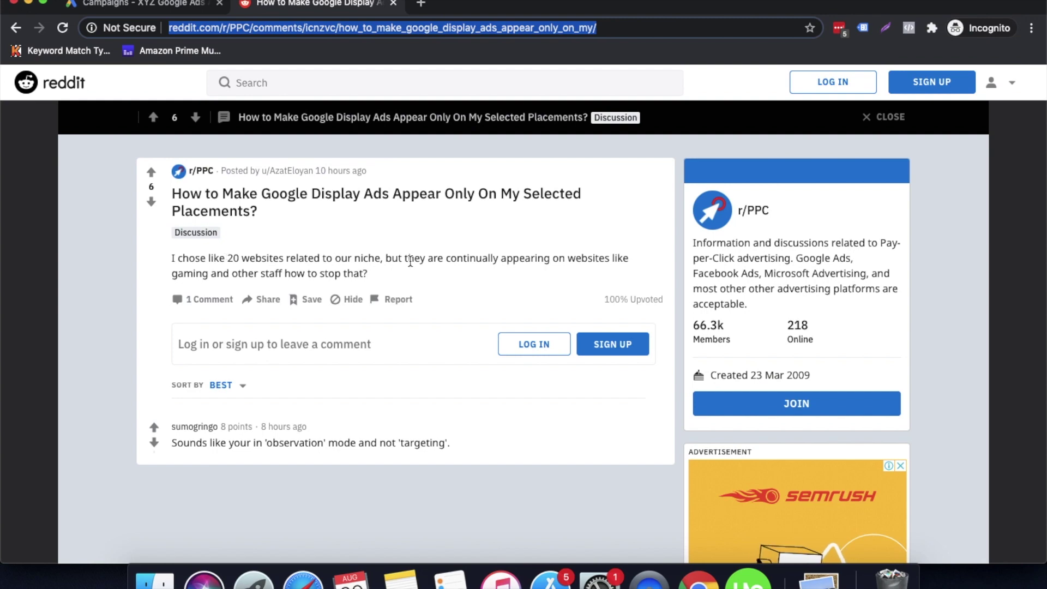
click(189, 6)
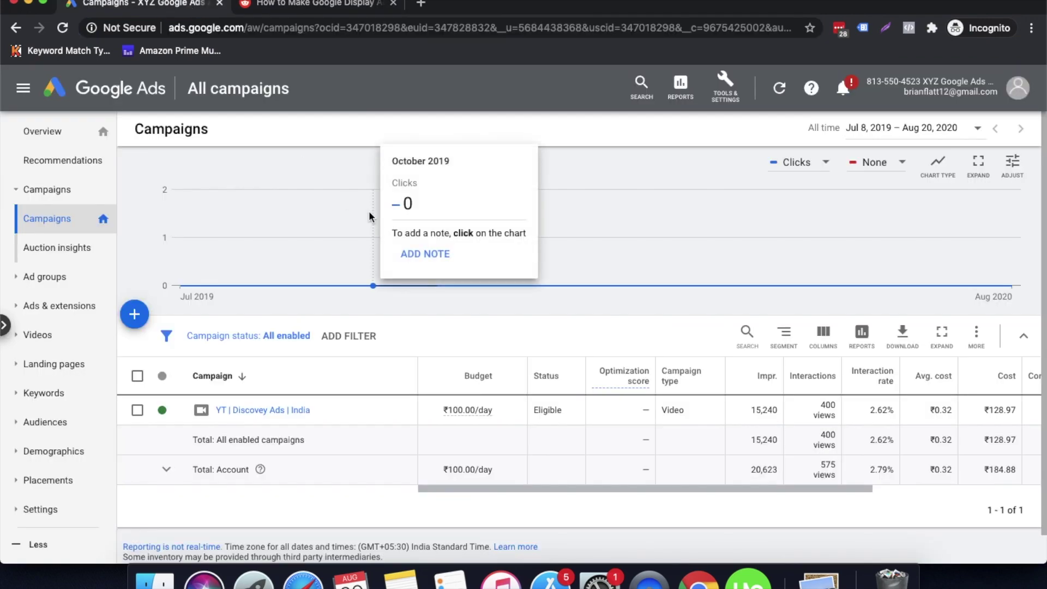
Step: Start a new campaign with the Sales goal, the Display type and the Standard display campaign subtype
click(135, 316)
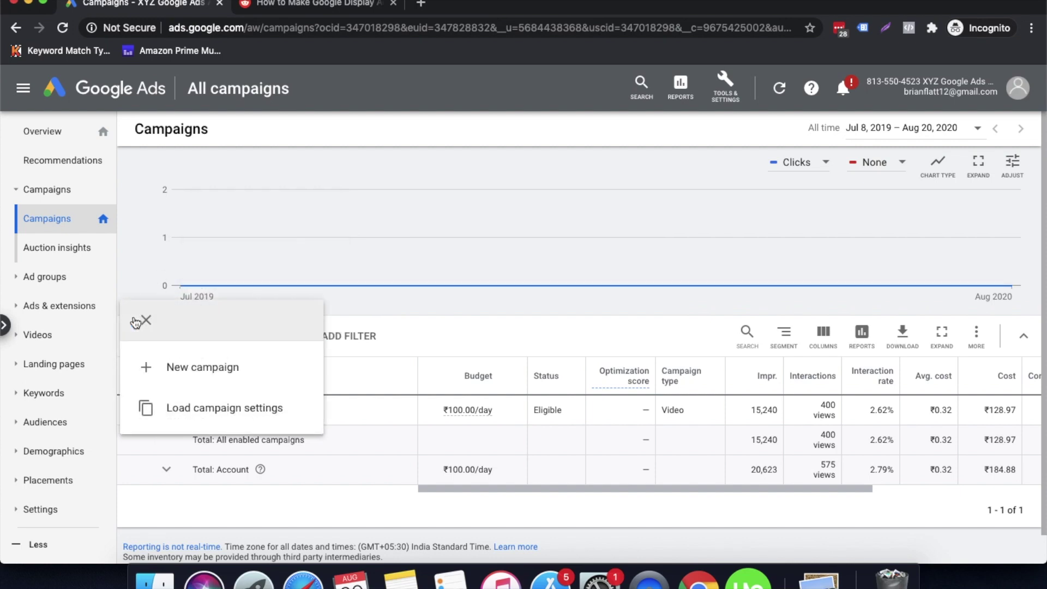
click(187, 370)
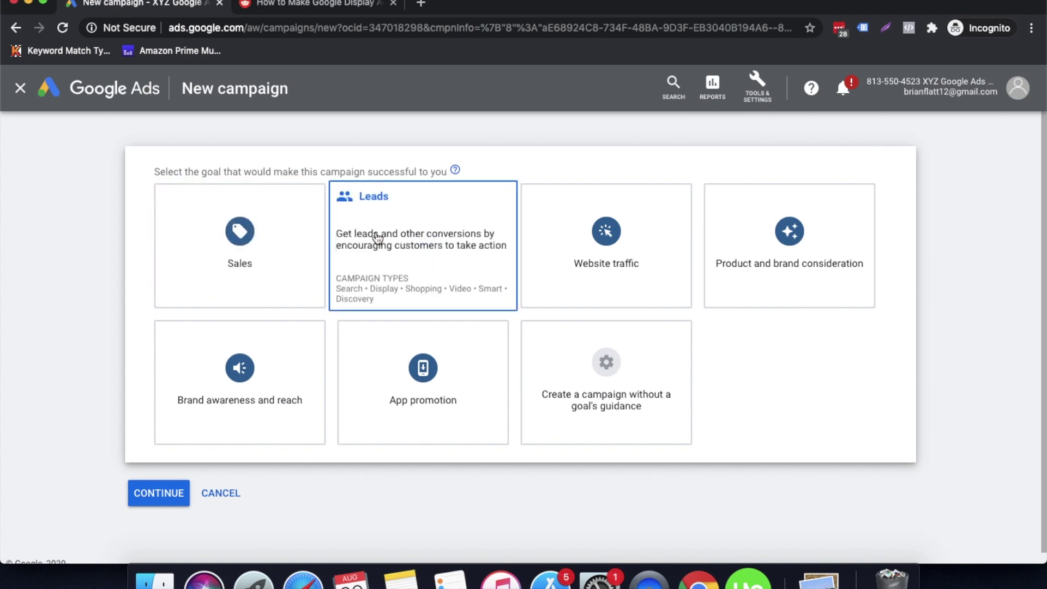
click(266, 235)
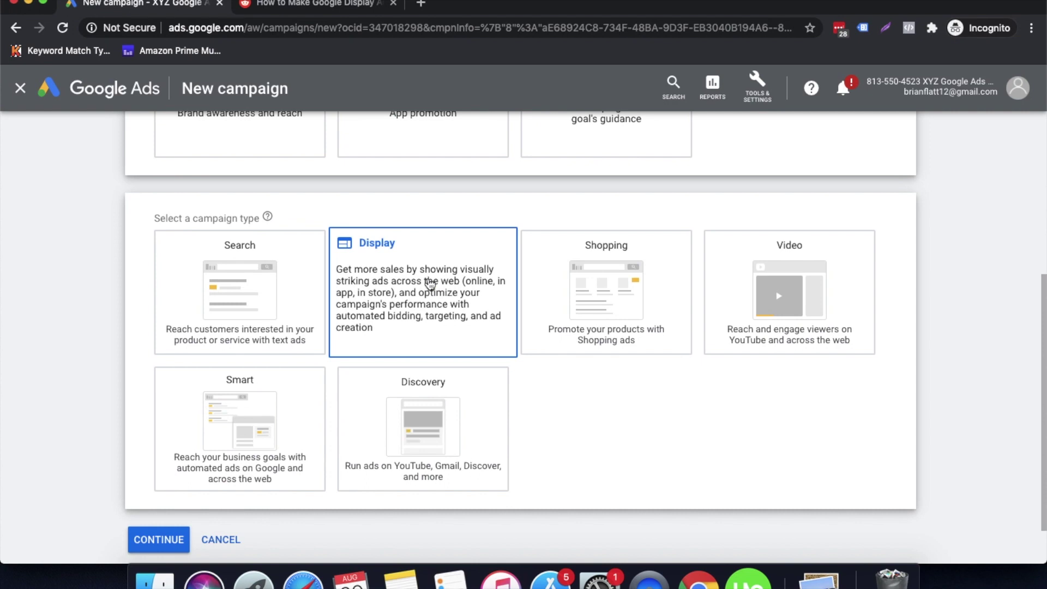
click(430, 283)
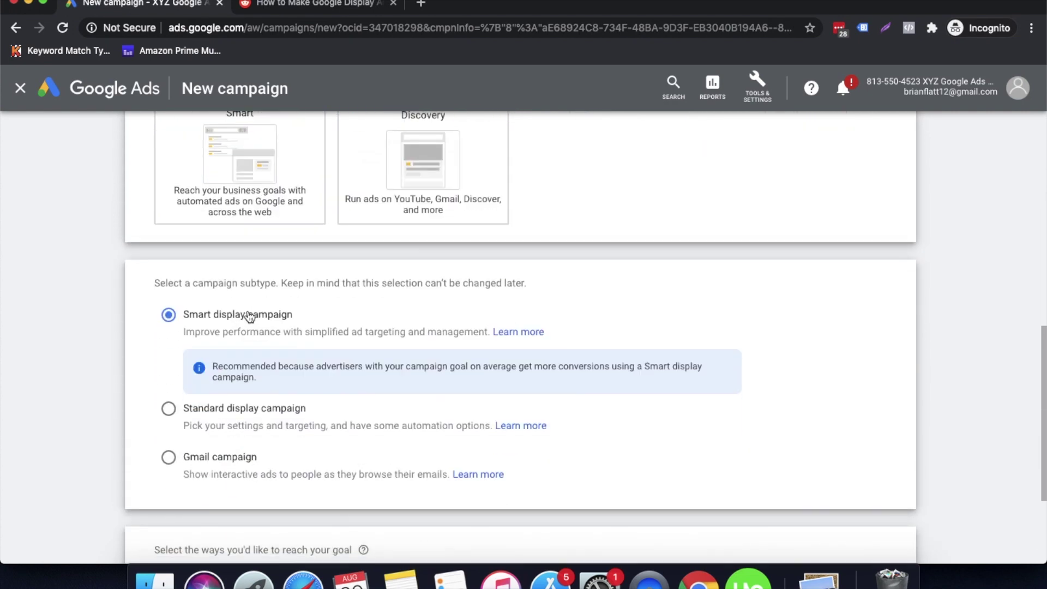
click(173, 410)
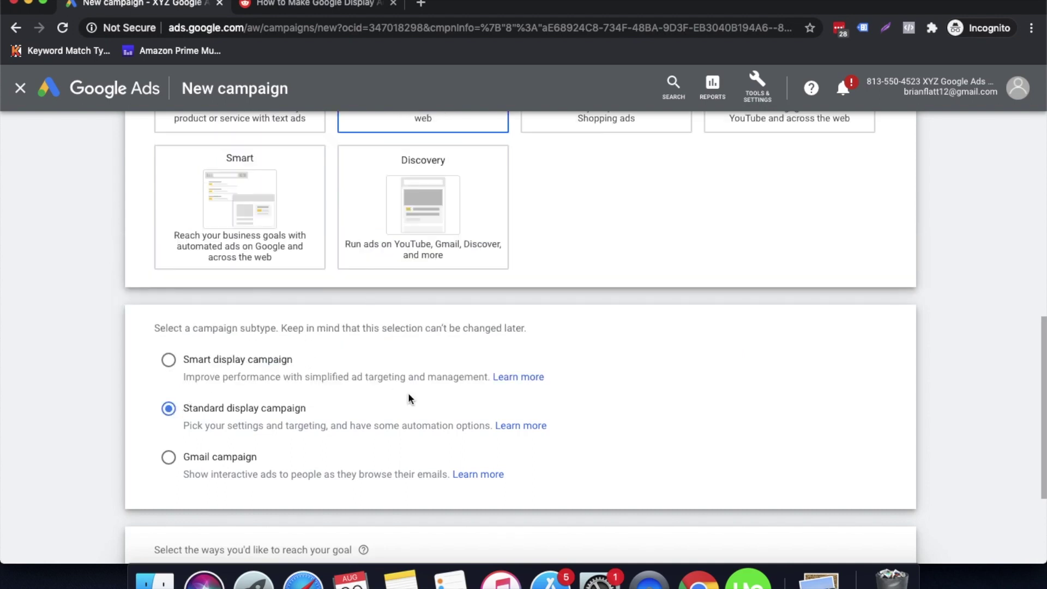
scroll(410, 398, down, 3)
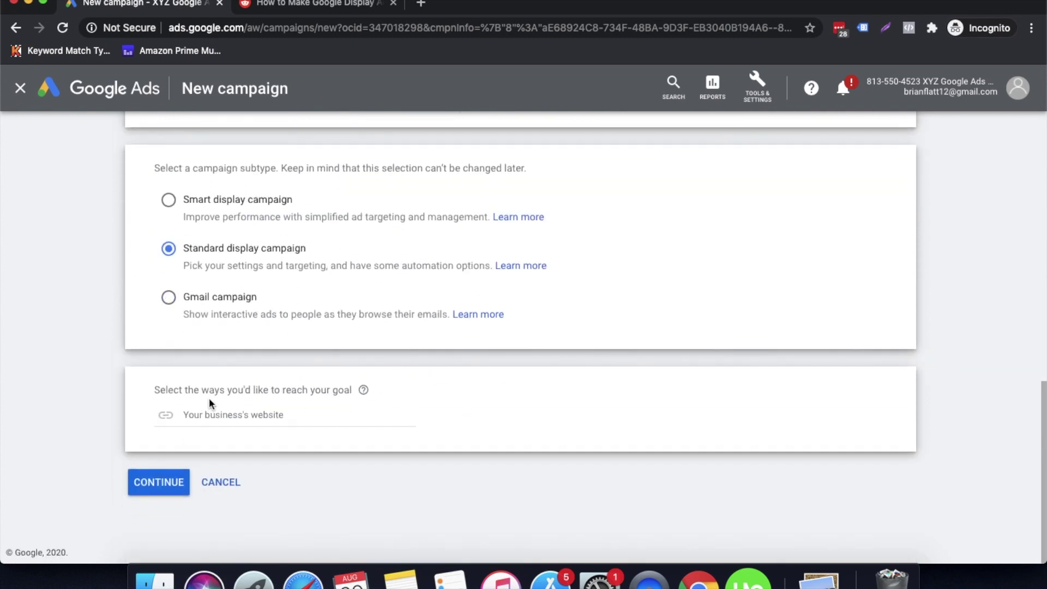
click(168, 491)
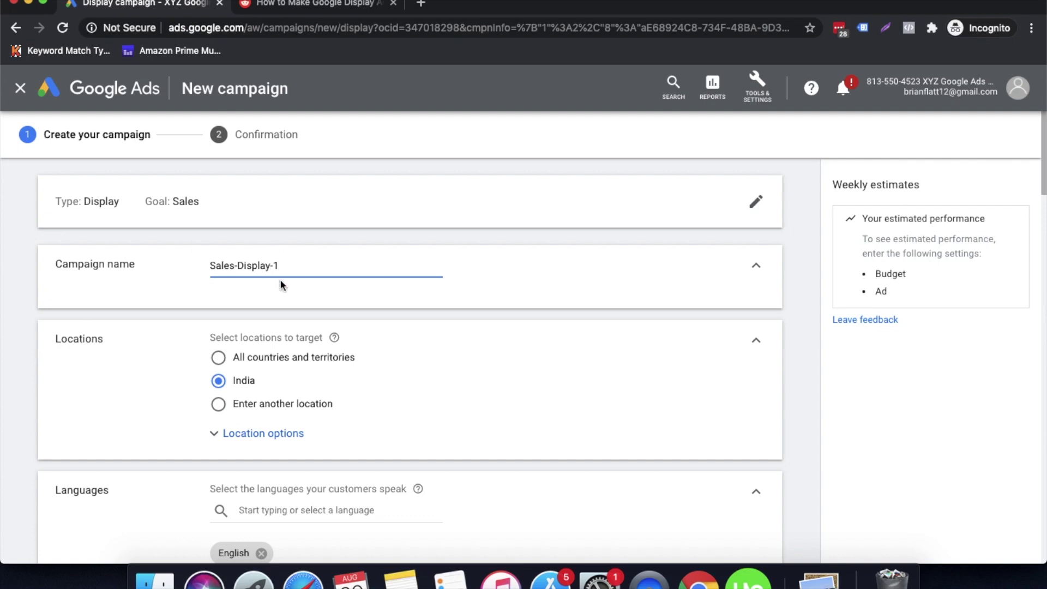
Step: Set the campaign's location targeting option to people in or regularly in the targeted locations
scroll(461, 312, down, 3)
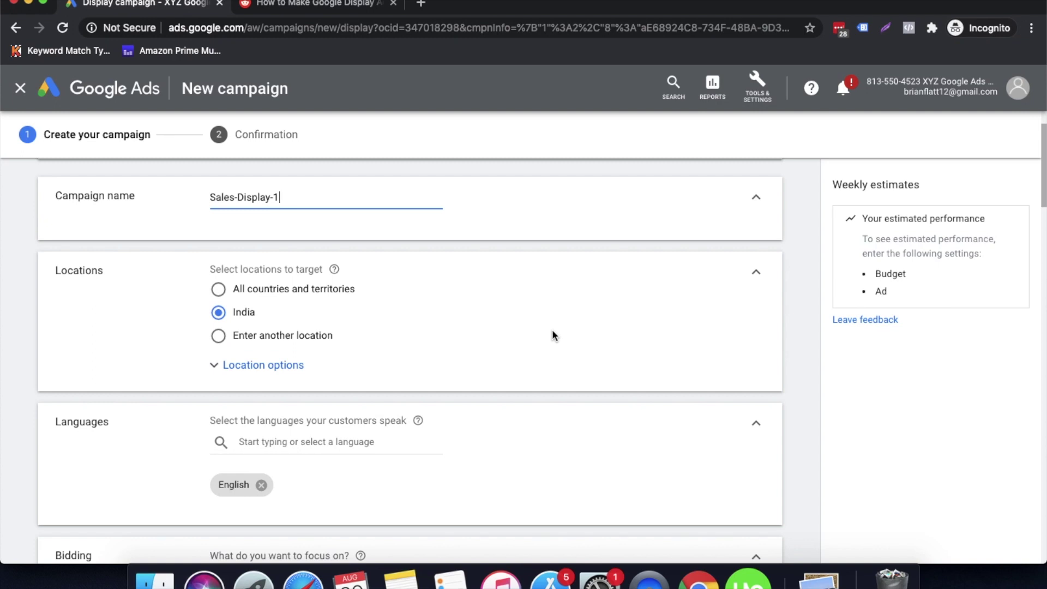
click(281, 367)
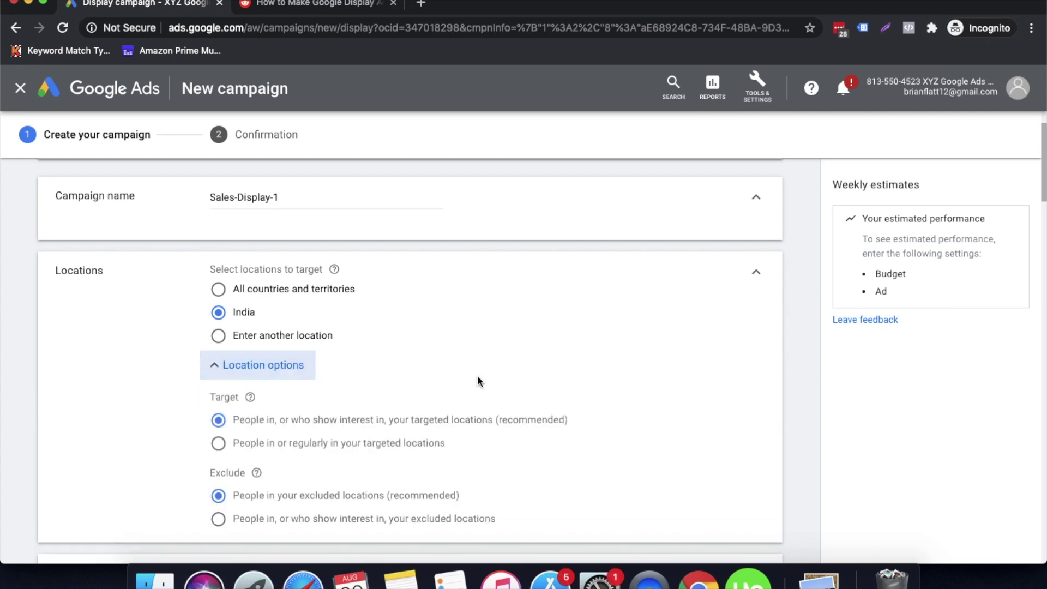
scroll(531, 371, down, 3)
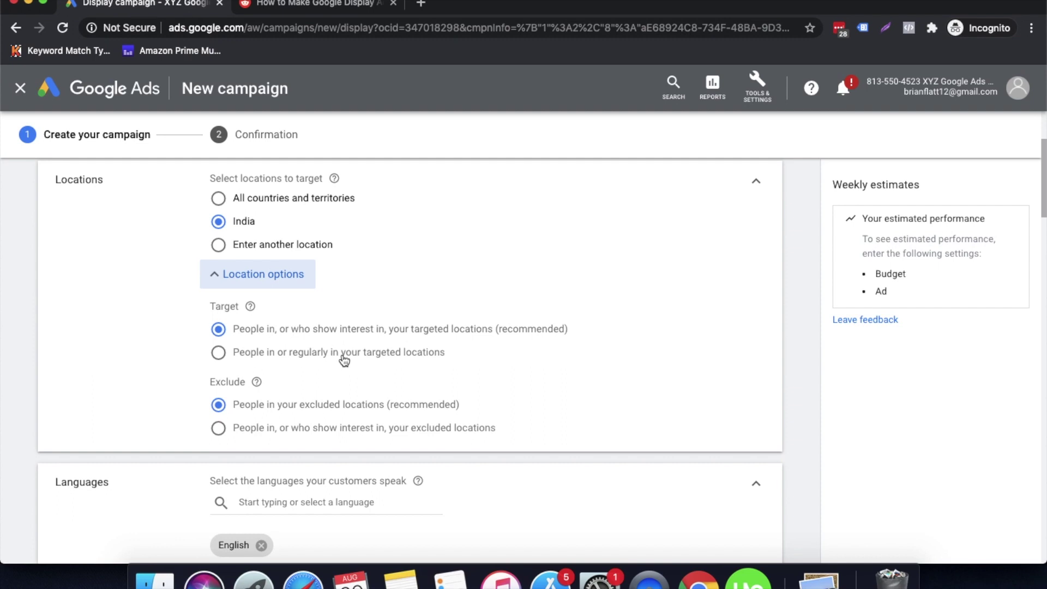
click(344, 356)
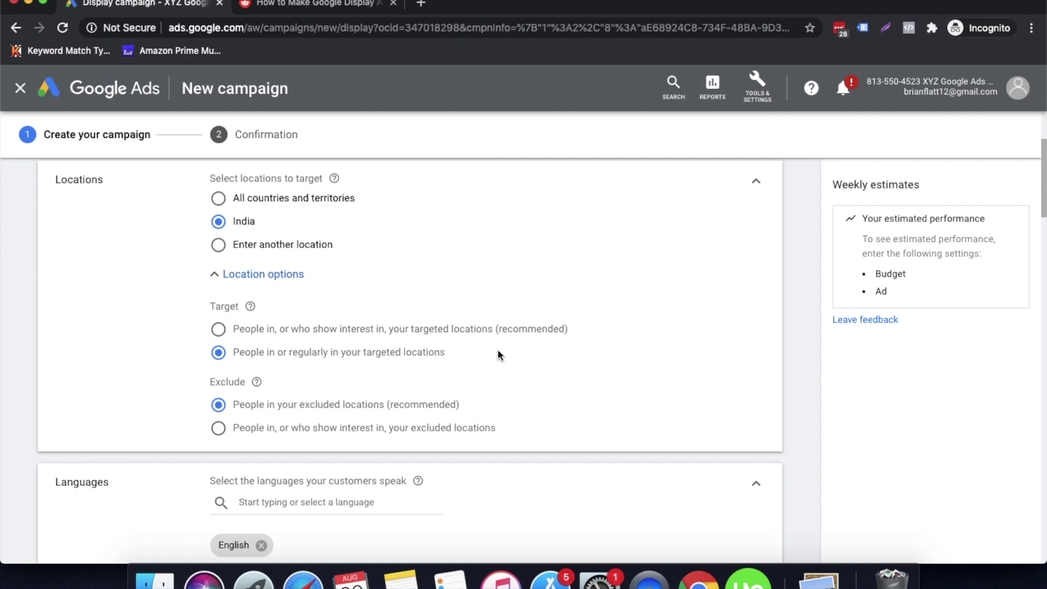
Step: Set the campaign's average daily budget to ₹100
scroll(616, 425, down, 1)
scroll(616, 426, down, 4)
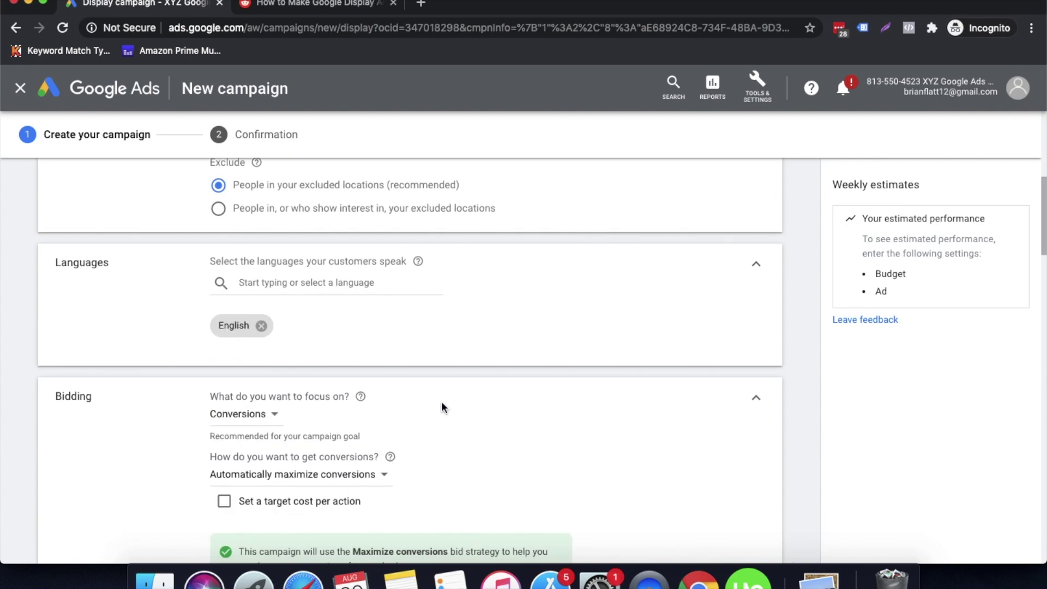
scroll(442, 406, down, 3)
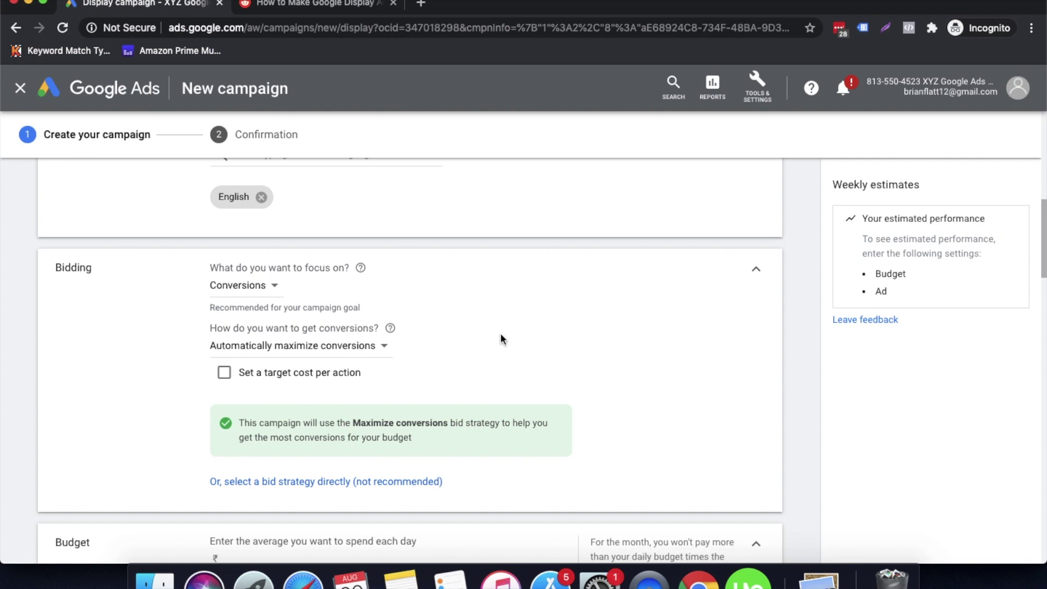
scroll(500, 335, down, 1)
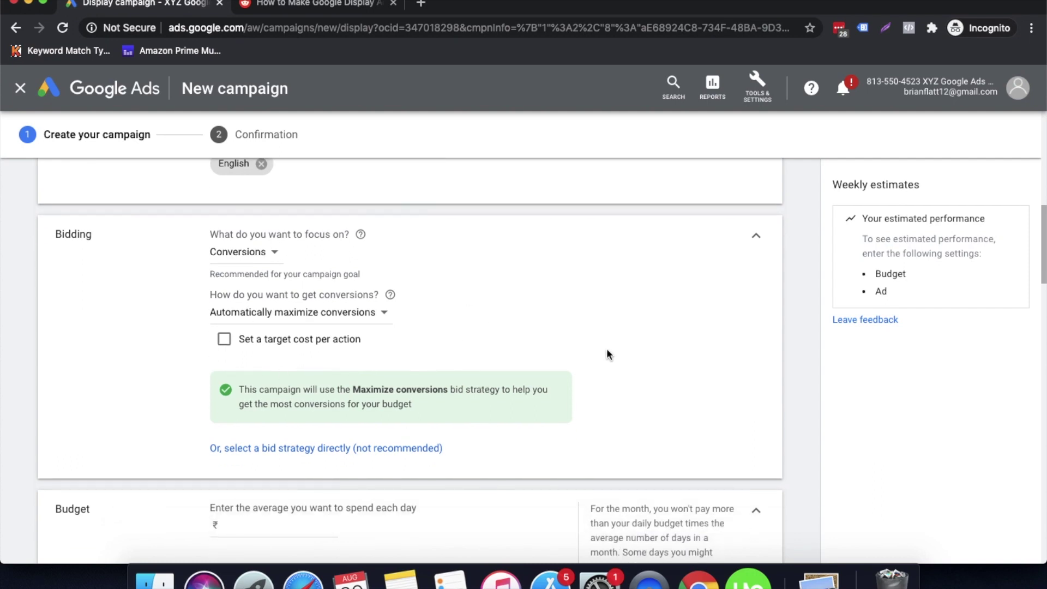
scroll(524, 339, down, 5)
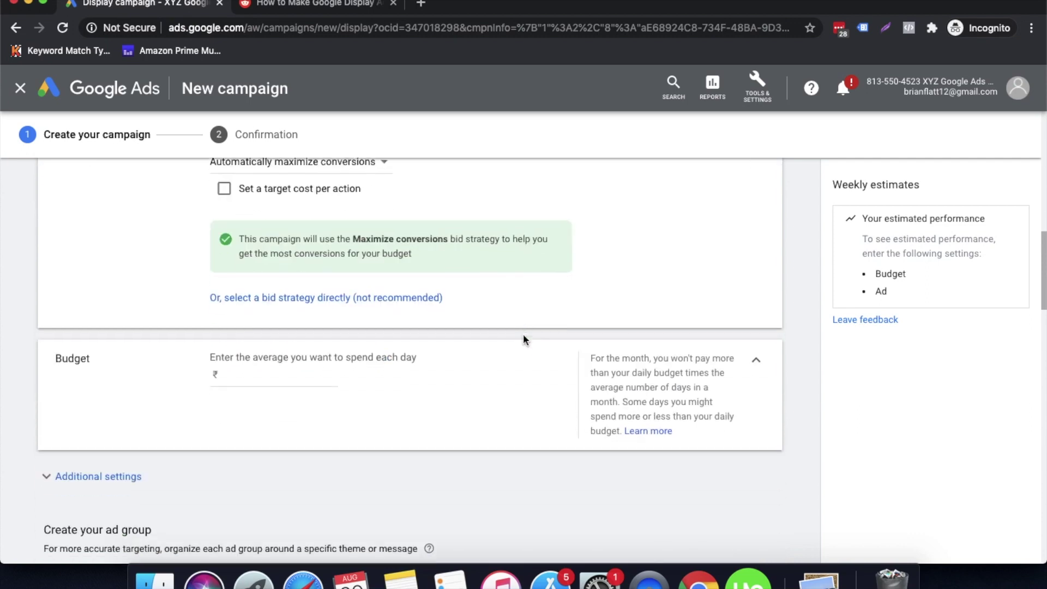
click(232, 295)
text(100)
click(287, 448)
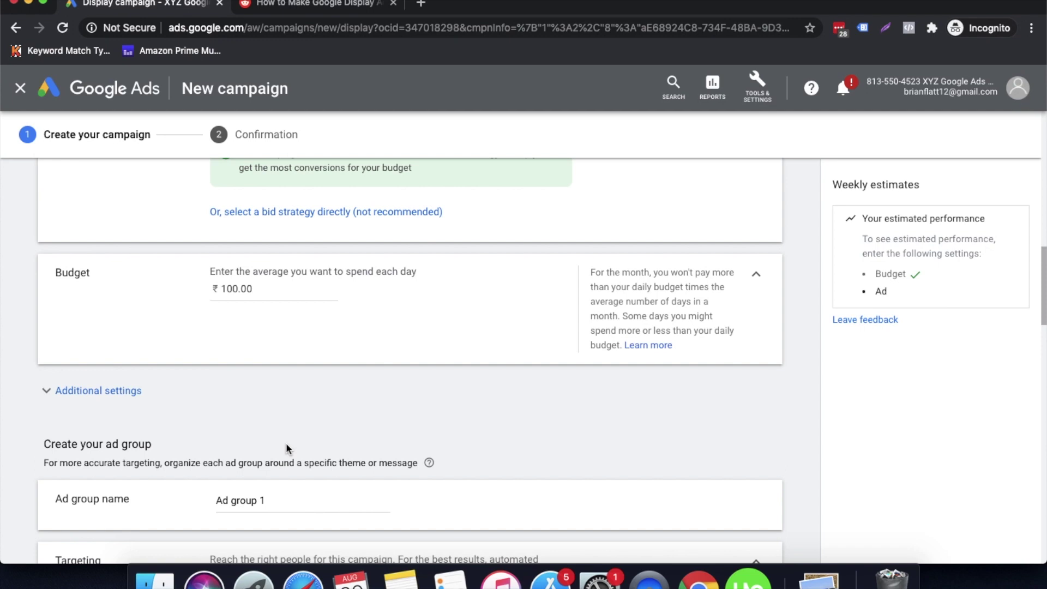
Step: Expand the campaign's additional settings and examine the campaign URL options for tracking
click(121, 394)
scroll(411, 351, down, 1)
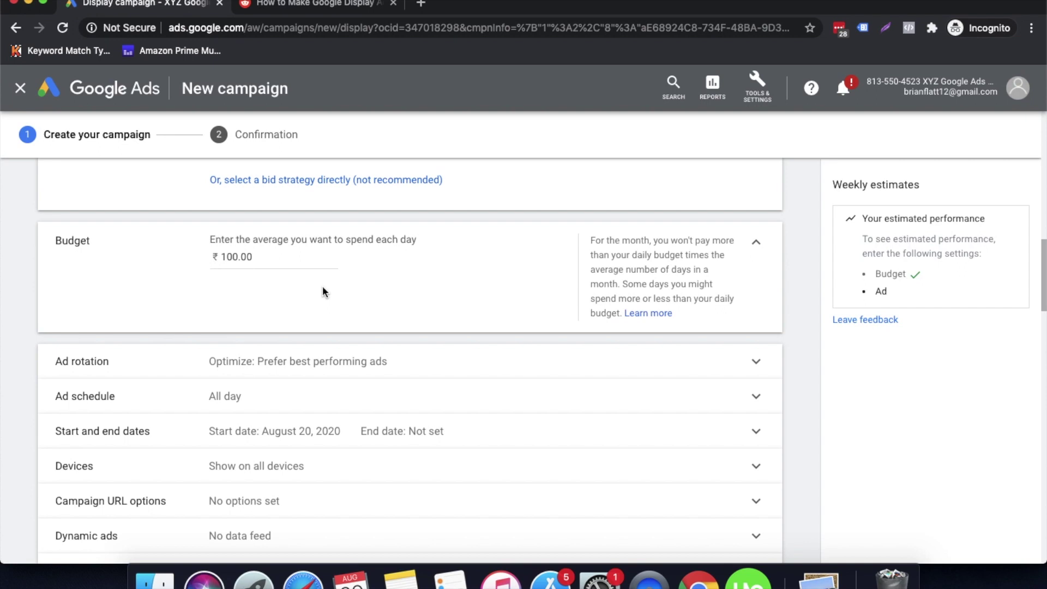
scroll(400, 281, down, 4)
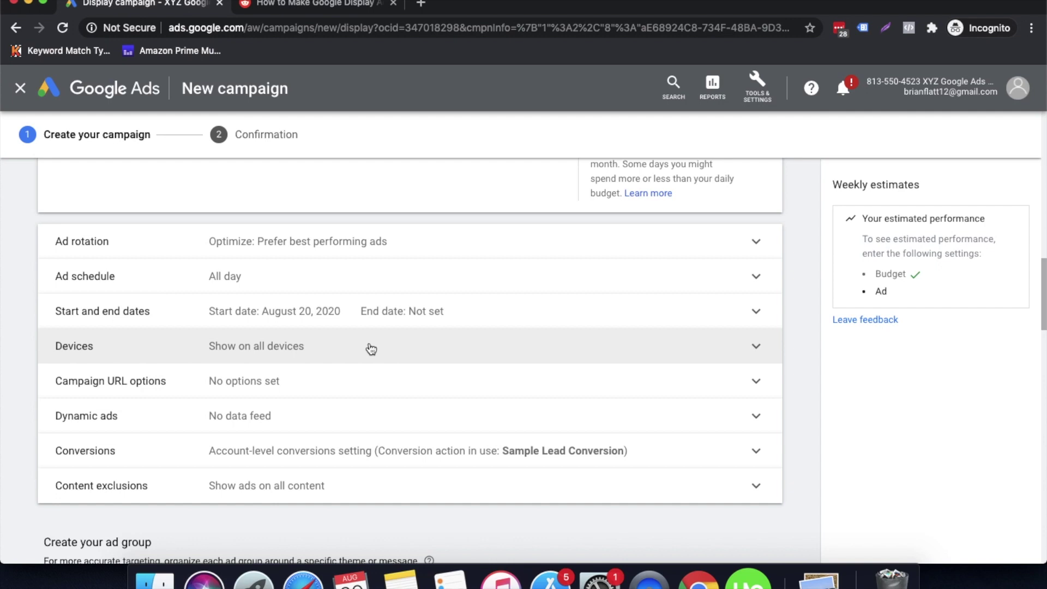
scroll(371, 349, down, 2)
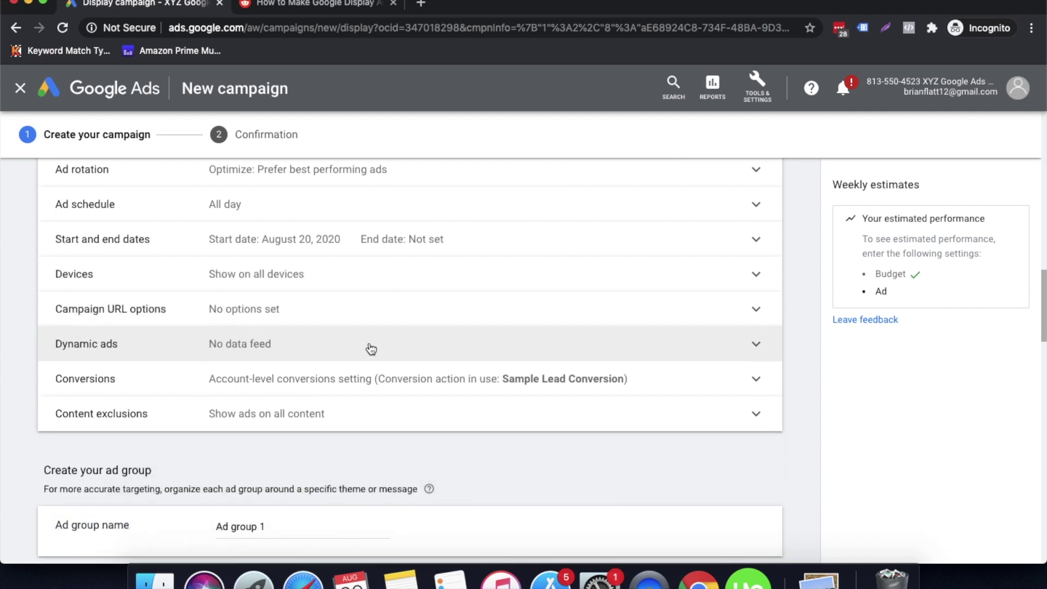
click(294, 319)
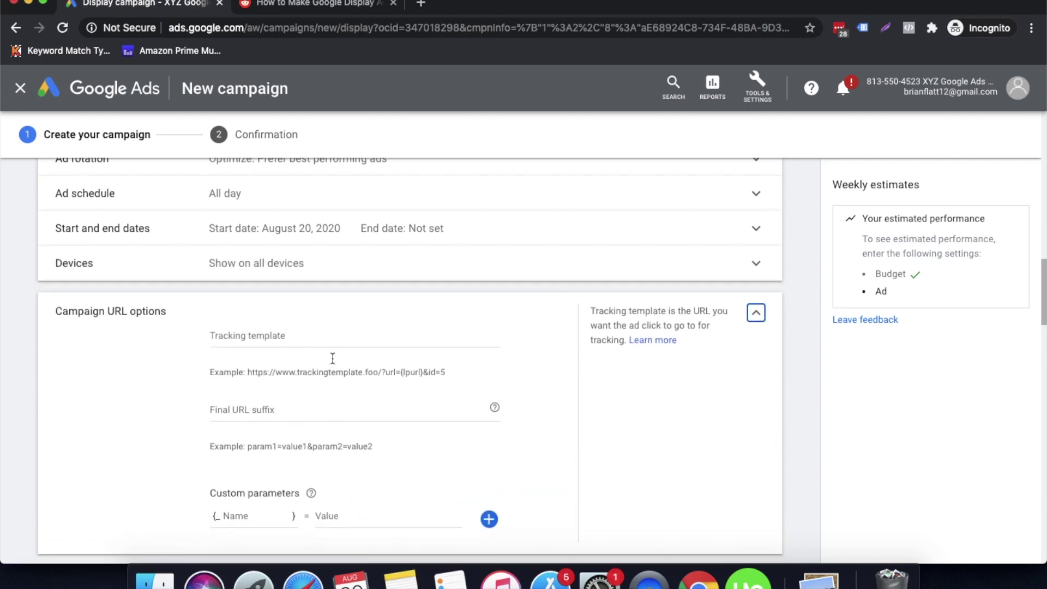
click(755, 282)
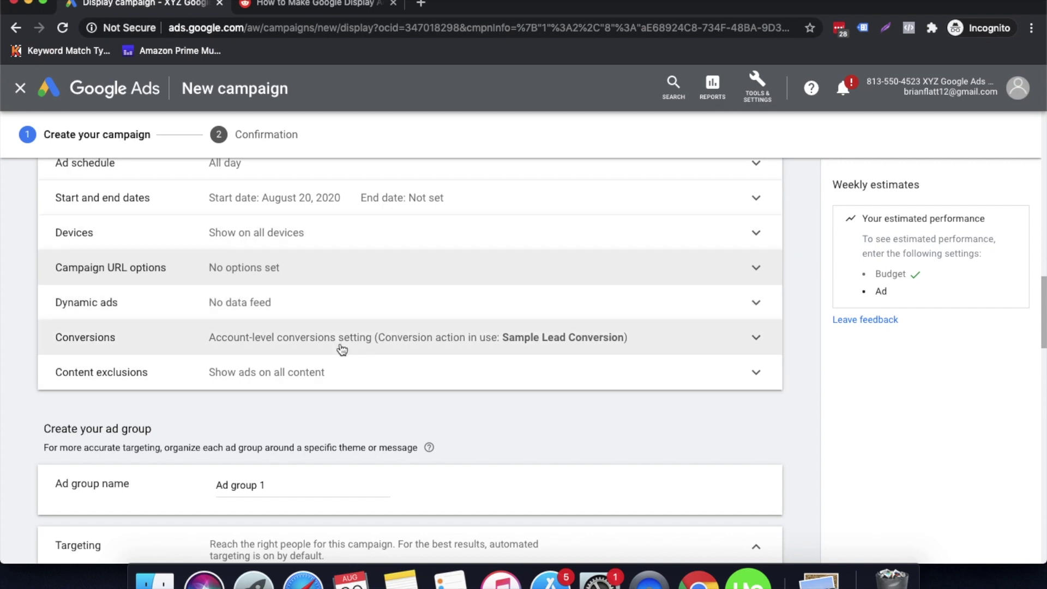
Step: Examine the campaign's conversions setting and the available content exclusions
scroll(342, 349, down, 2)
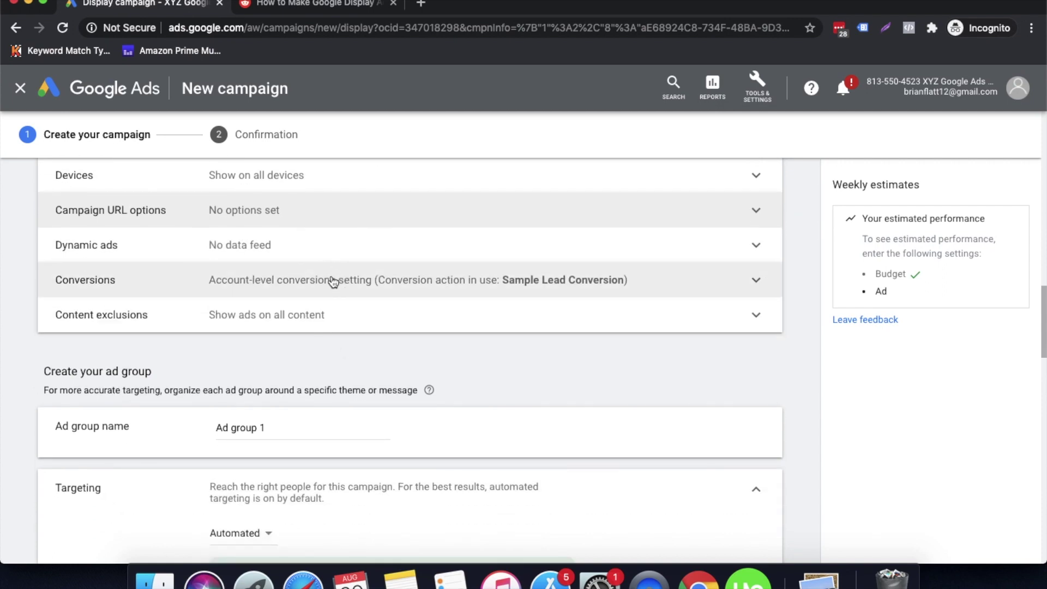
click(331, 276)
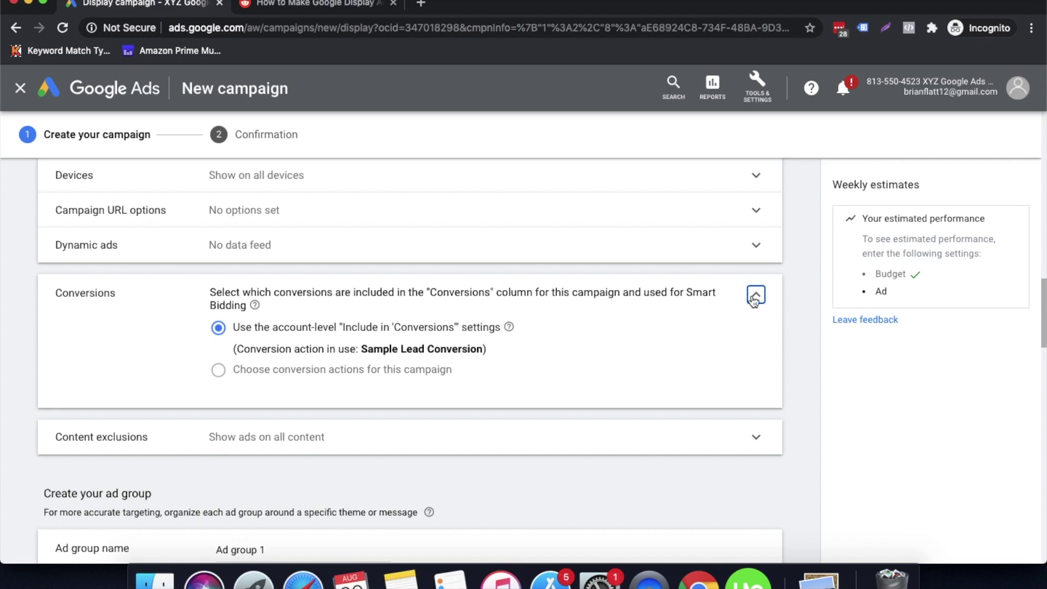
click(756, 297)
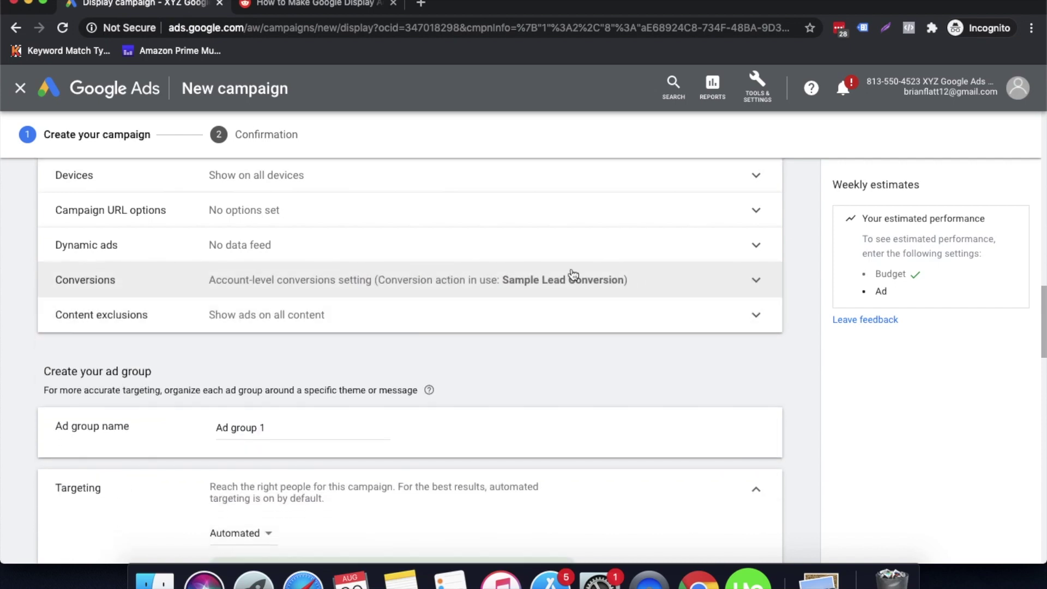
scroll(525, 329, down, 1)
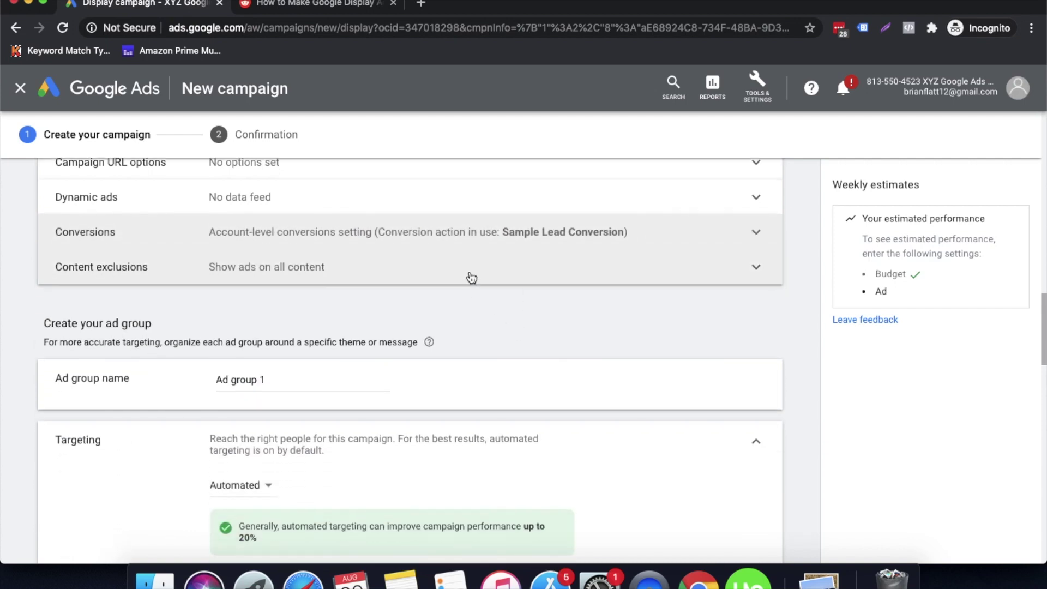
click(472, 277)
scroll(565, 403, down, 1)
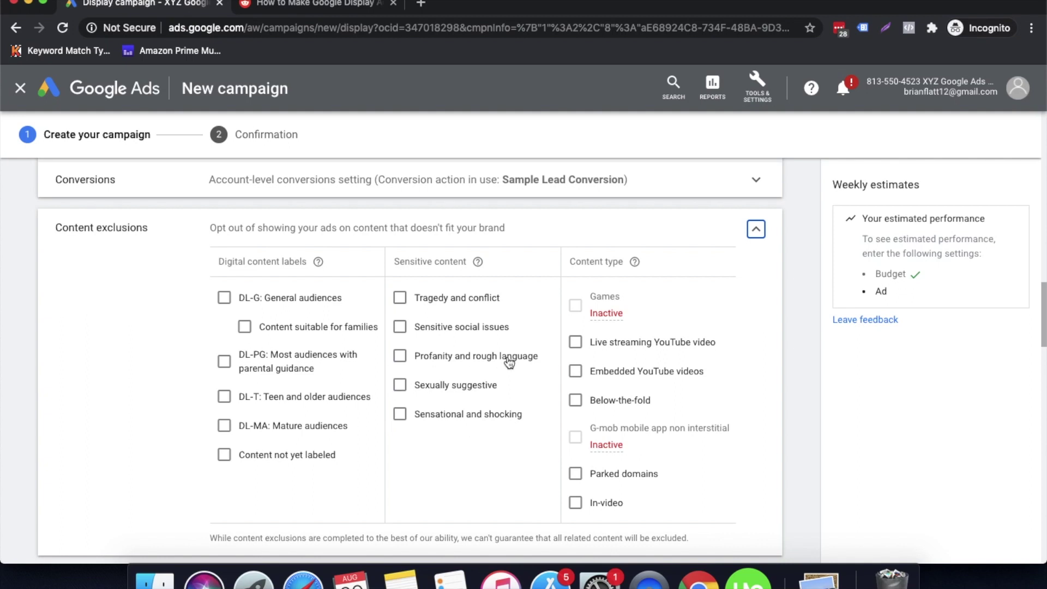
click(756, 229)
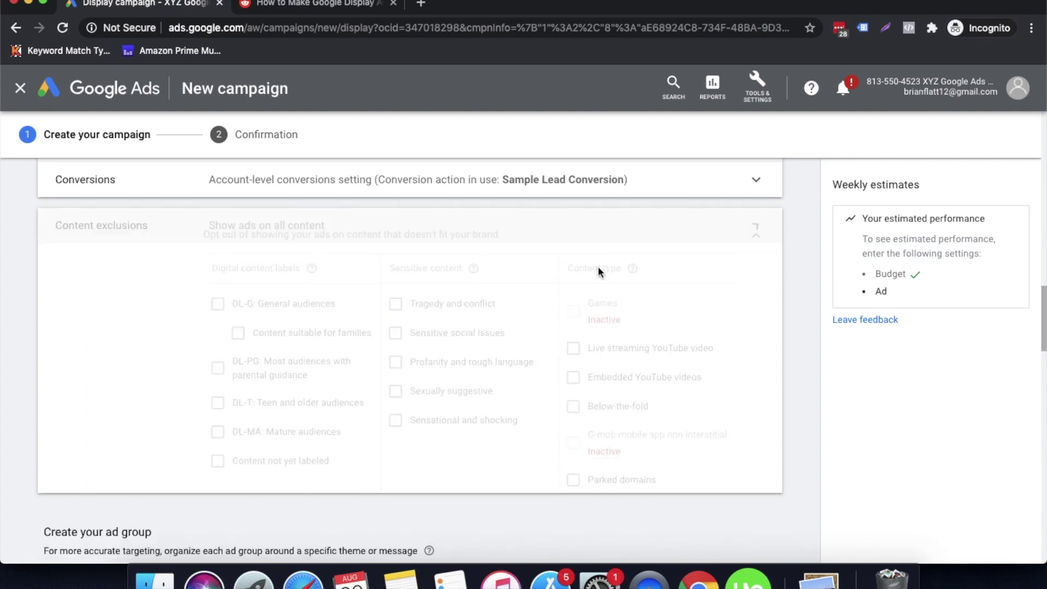
Step: Switch the targeting of Ad group 1 to Manual targeting
scroll(594, 266, down, 2)
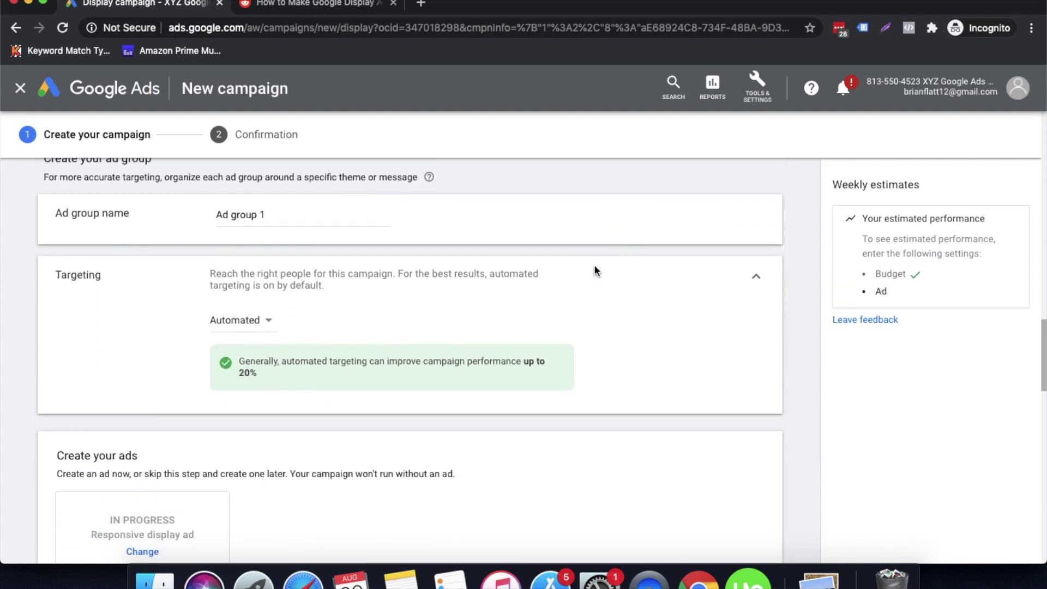
scroll(594, 269, up, 1)
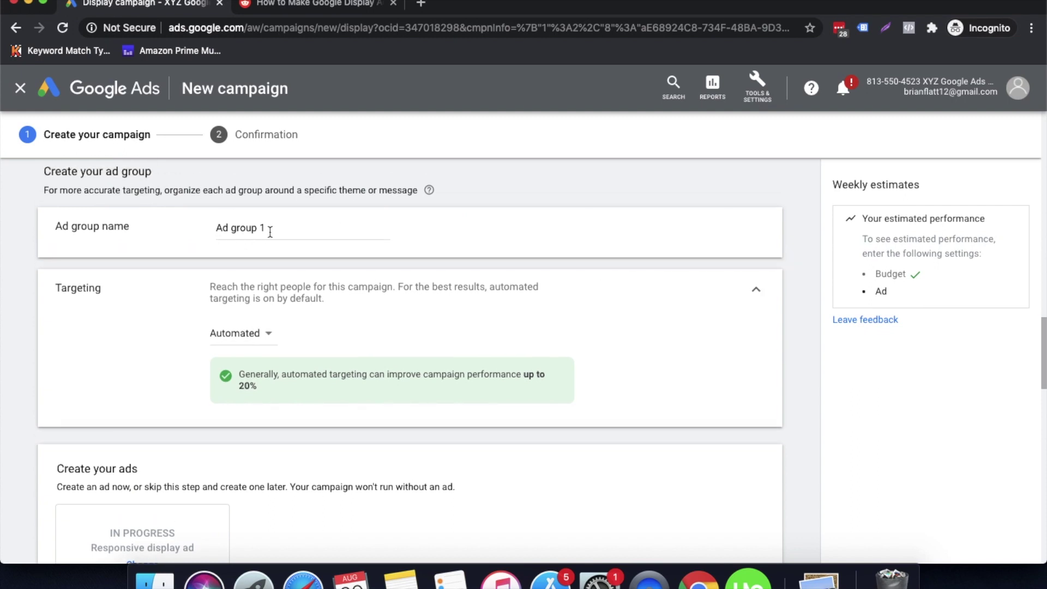
scroll(286, 312, down, 1)
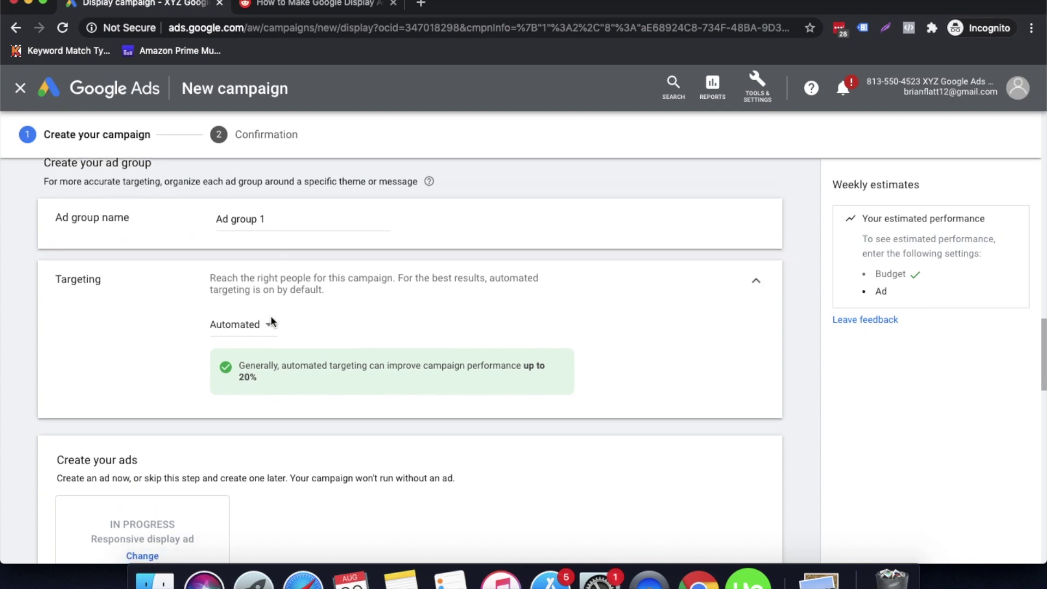
click(253, 331)
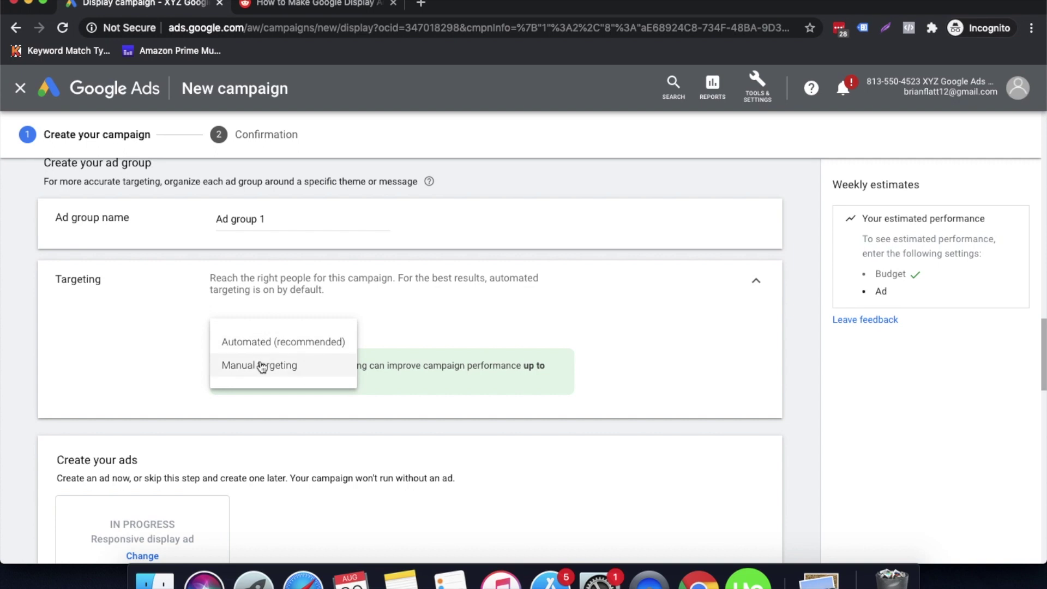
click(261, 364)
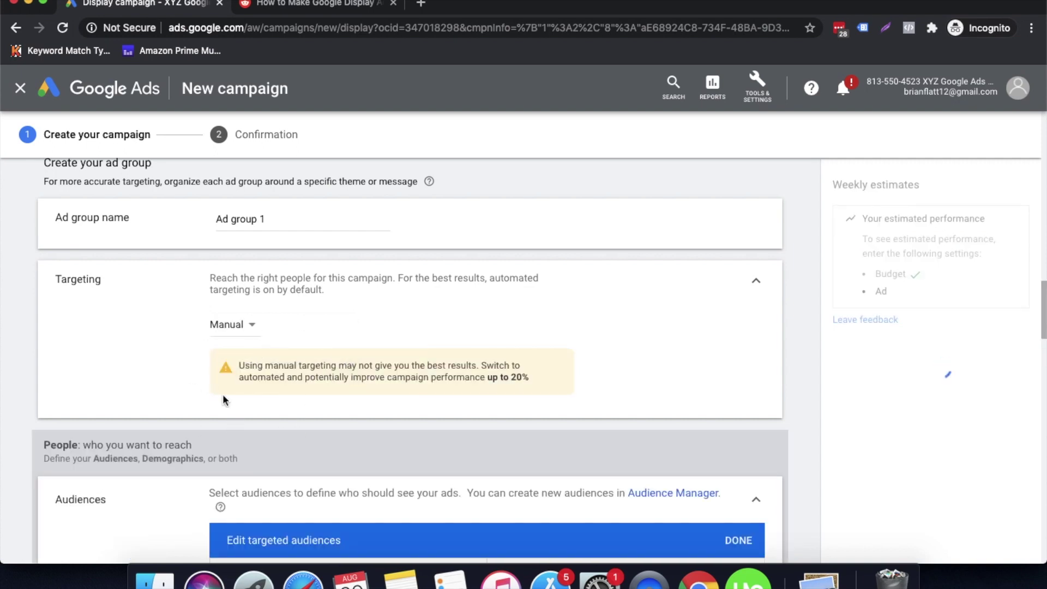
Step: Collapse the ad group's audience settings and add Placements as its content targeting
scroll(404, 374, down, 4)
scroll(403, 382, down, 5)
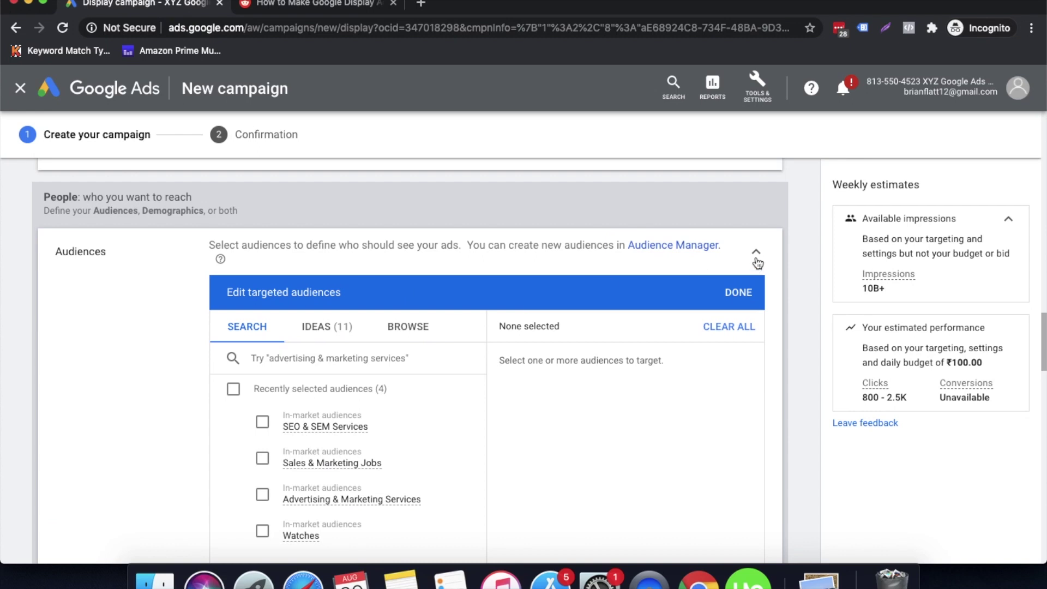
click(756, 253)
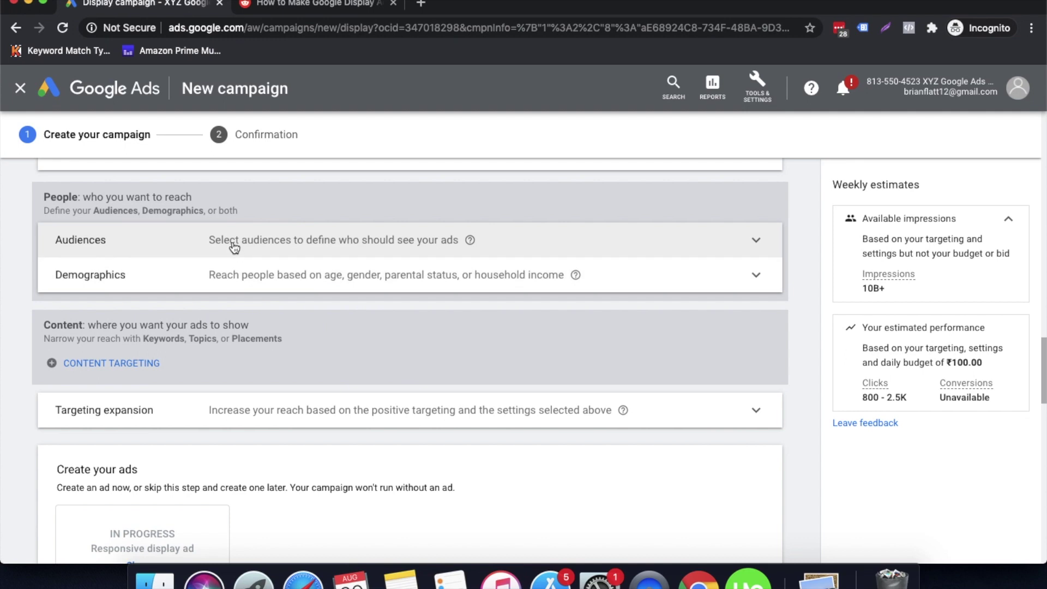
scroll(386, 385, down, 1)
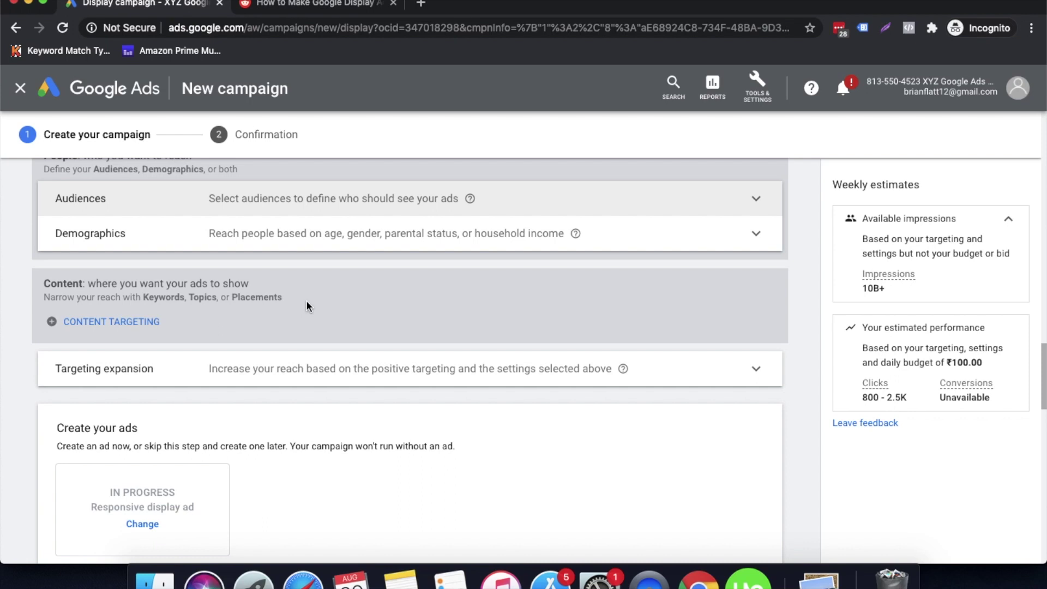
click(134, 324)
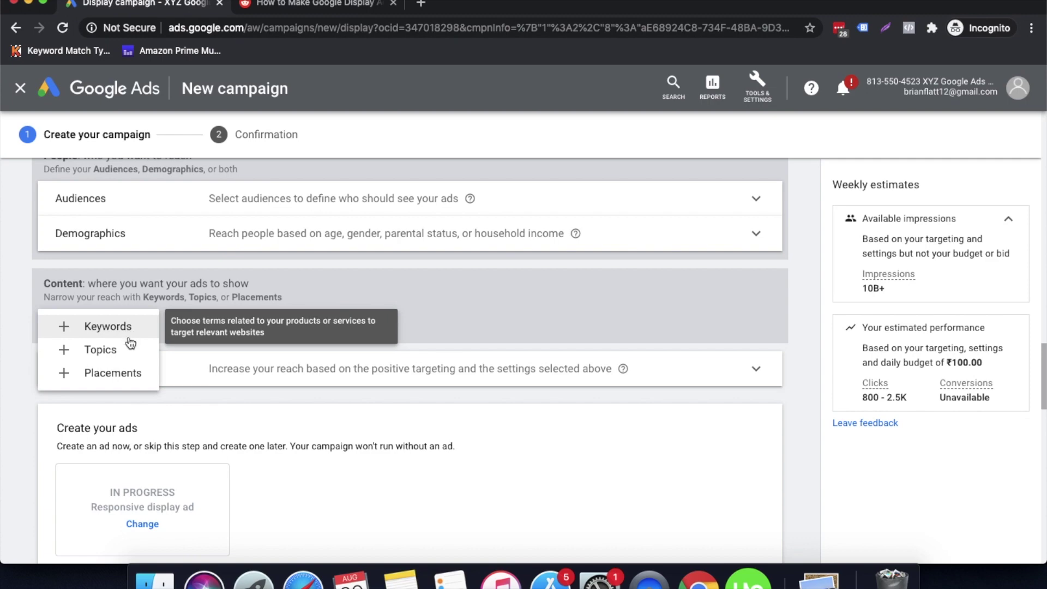
click(124, 376)
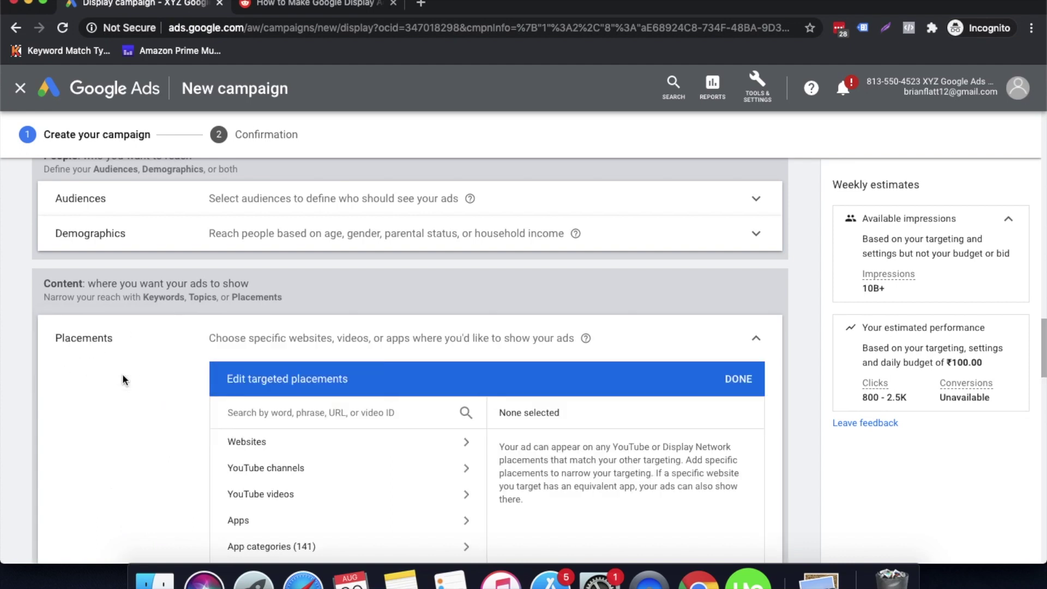
scroll(292, 385, down, 3)
scroll(293, 391, down, 1)
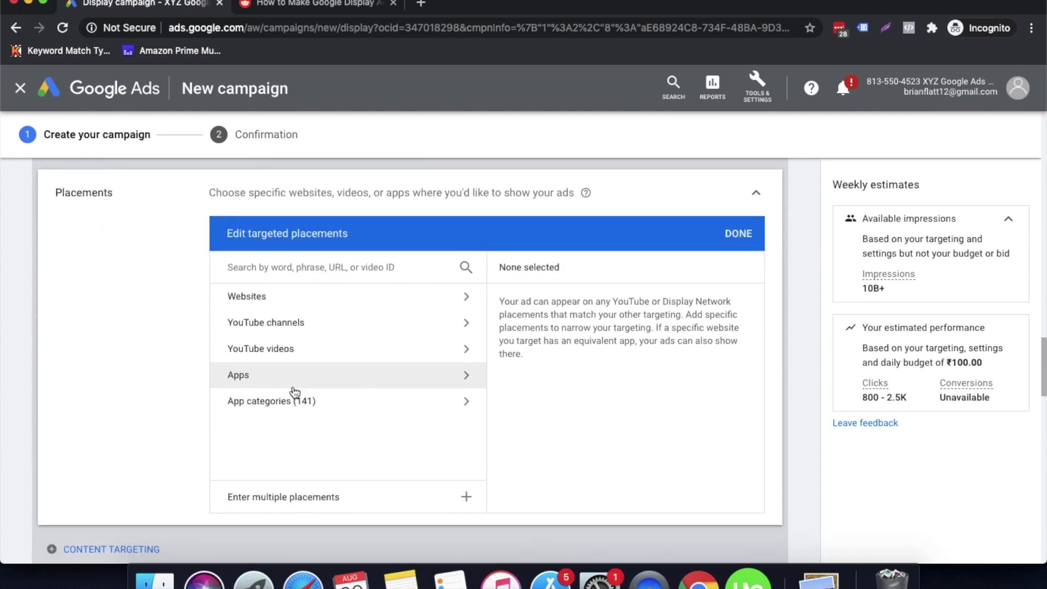
Step: Search the placements for accountingweb.co.uk and select that website as a targeted placement
click(326, 272)
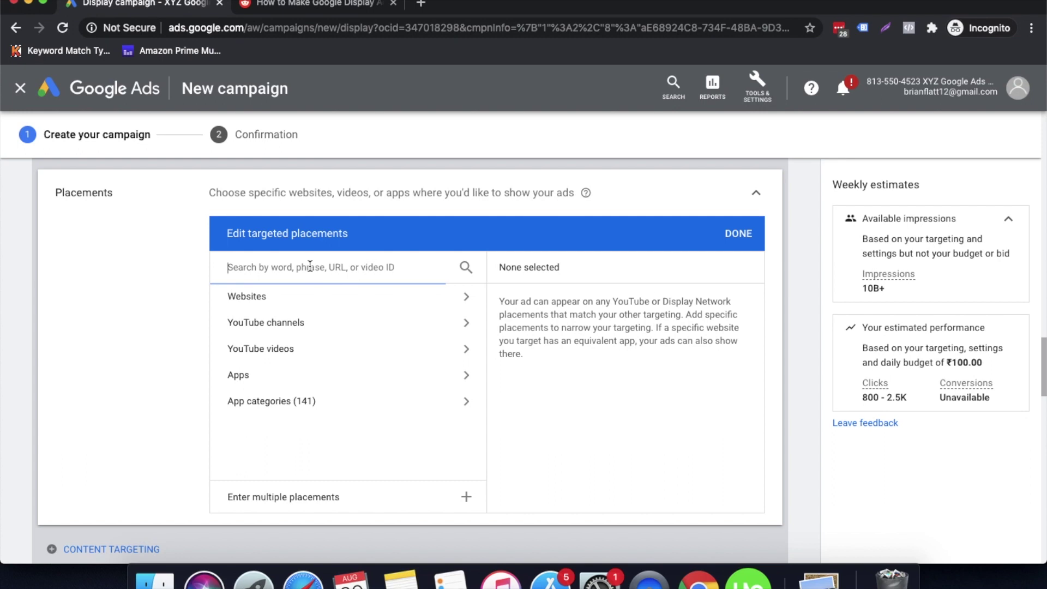
text(a)
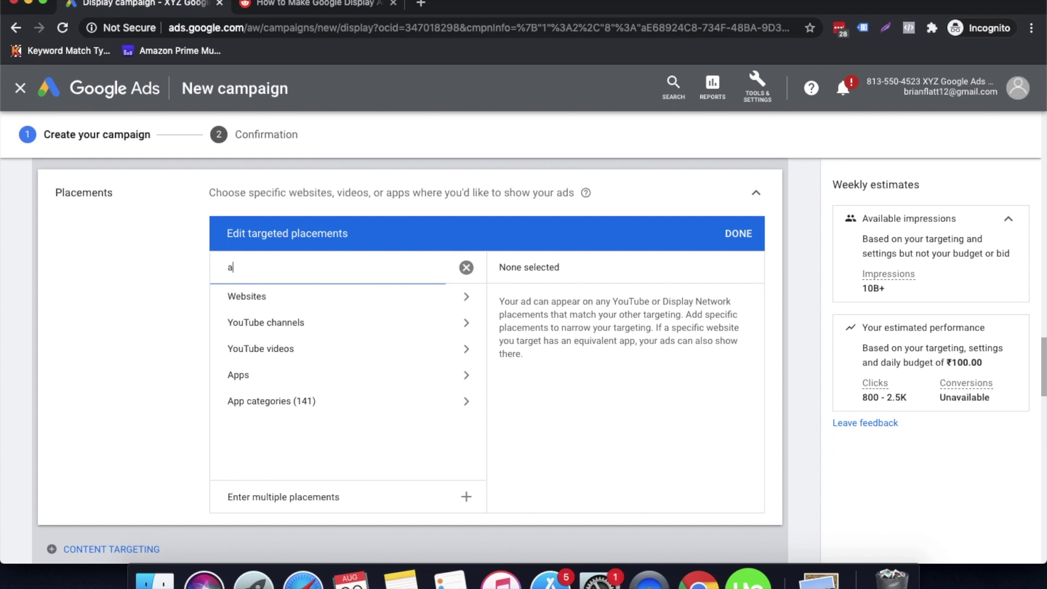
text(cco)
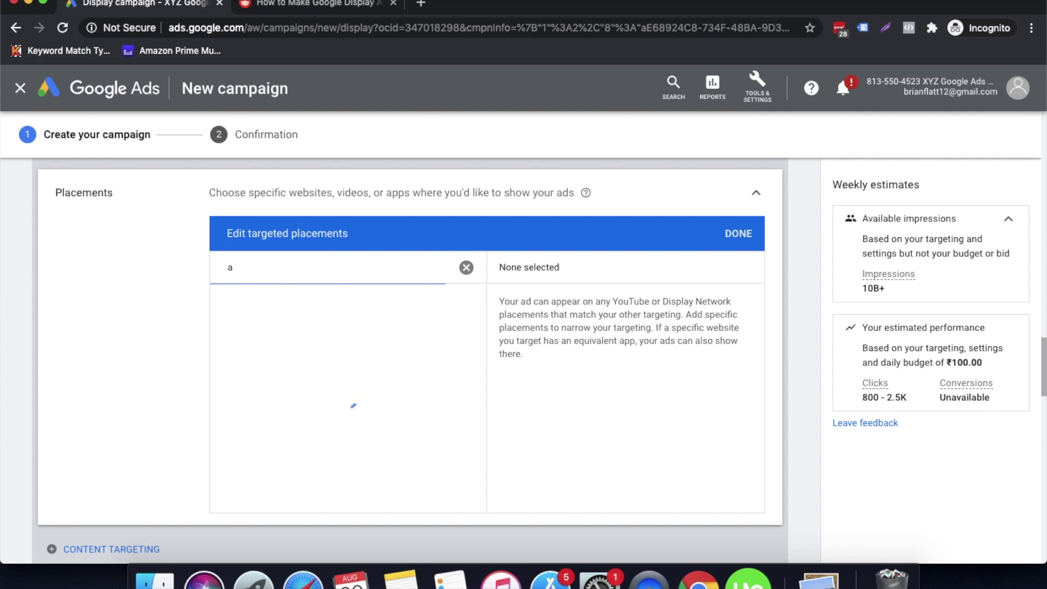
text(untingweb.co.uk)
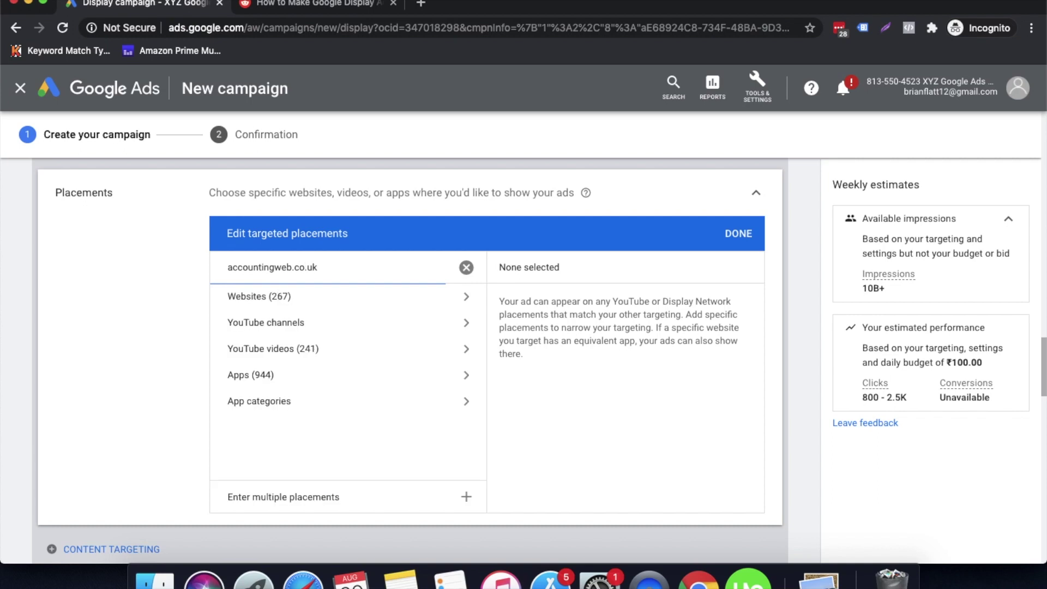
click(338, 296)
scroll(393, 379, down, 3)
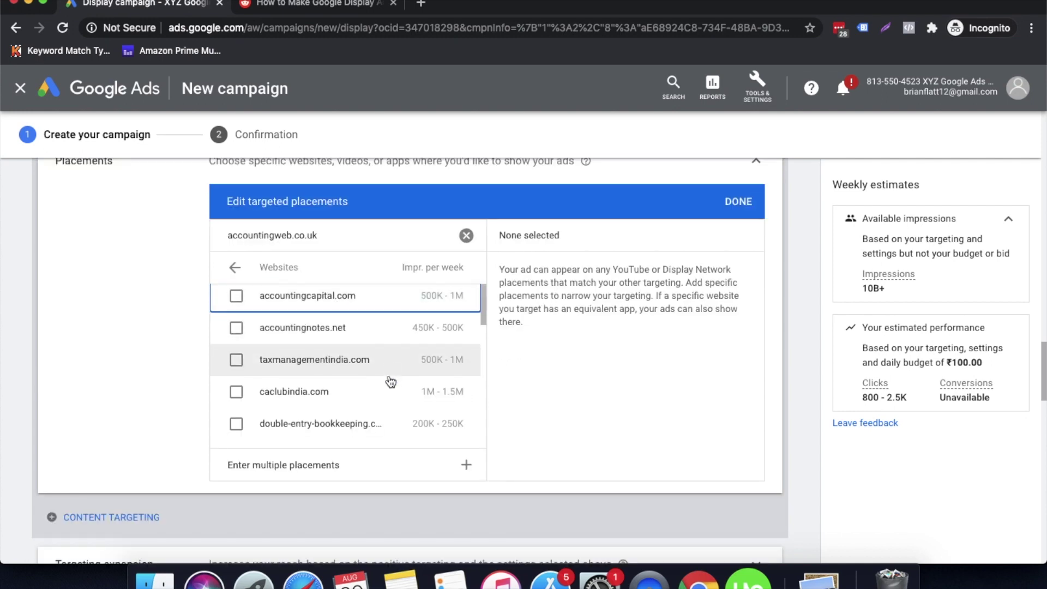
scroll(391, 382, down, 6)
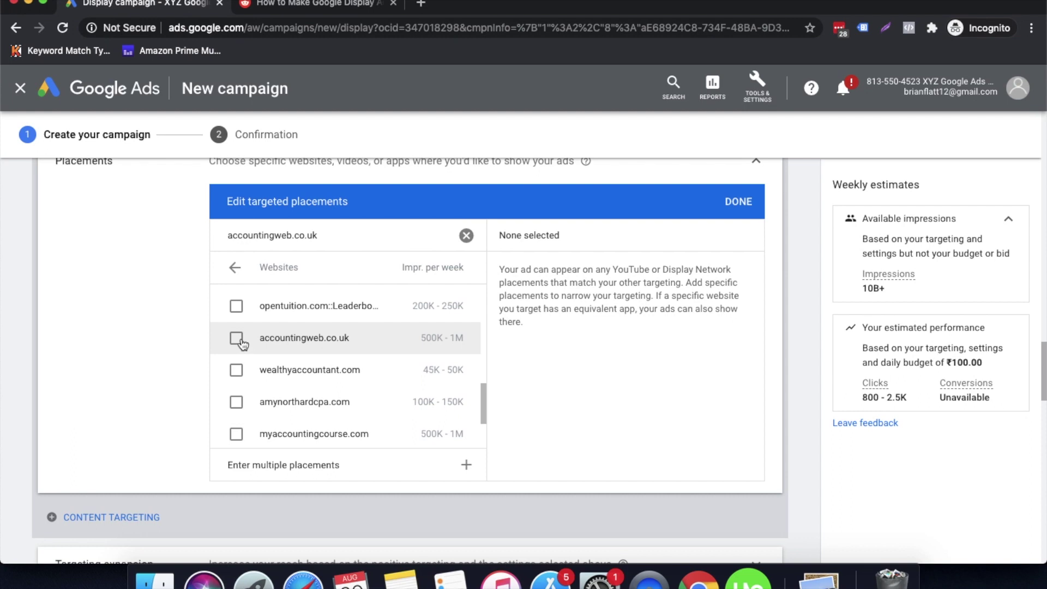
click(236, 339)
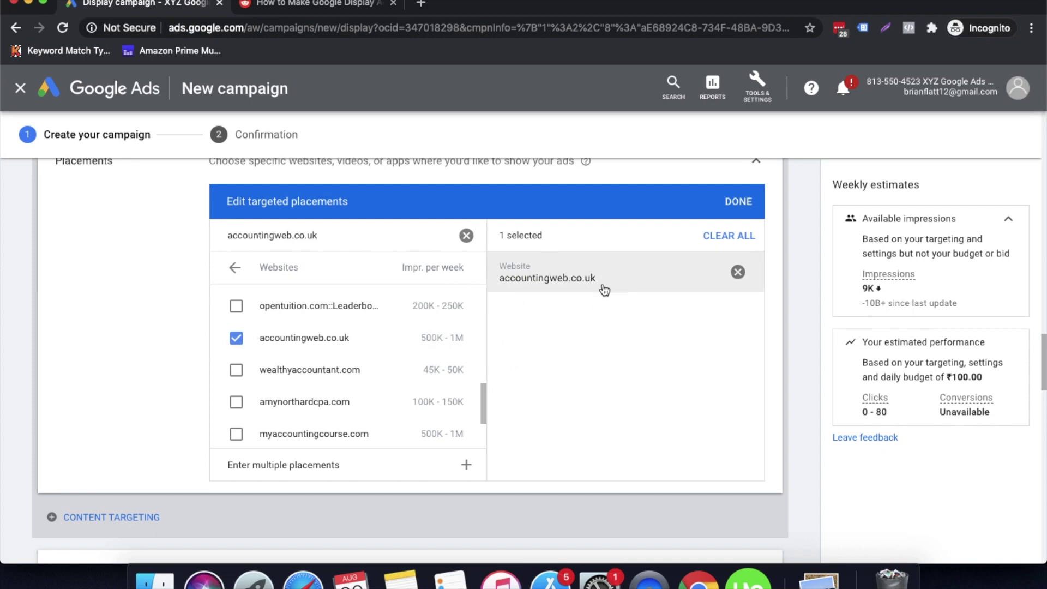
Step: Search the YouTube channel placements for "accountingweb" and target the Rutgers Accounting Web channel
click(234, 267)
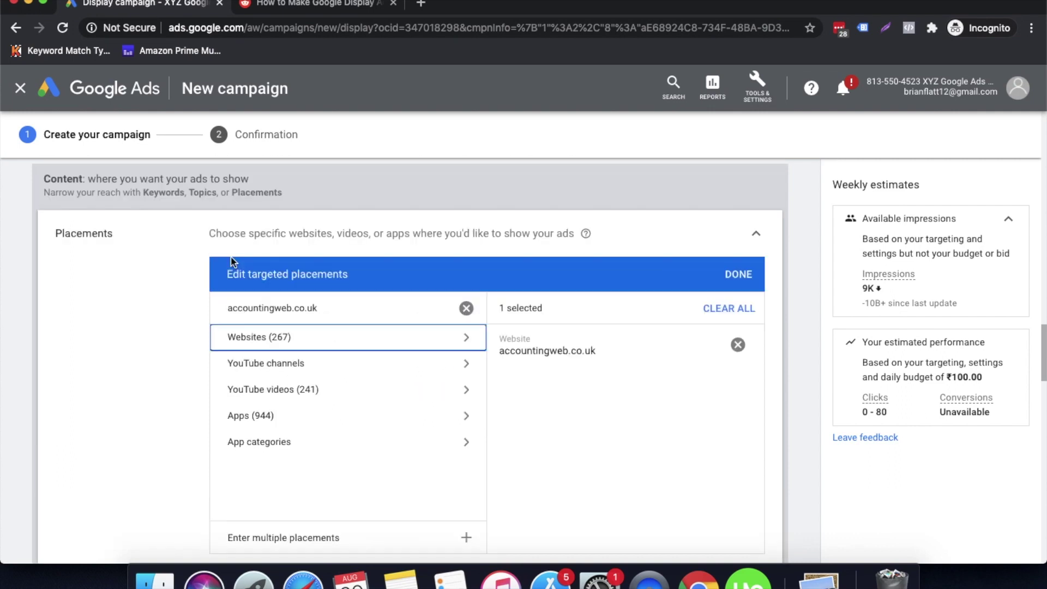
click(303, 362)
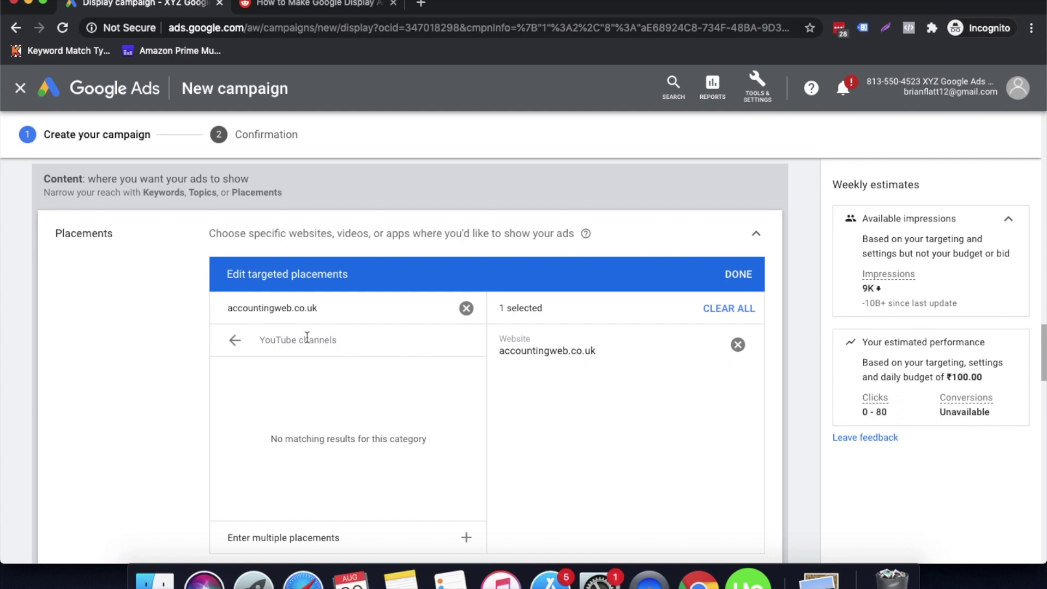
triple_click(240, 308)
text(accountin)
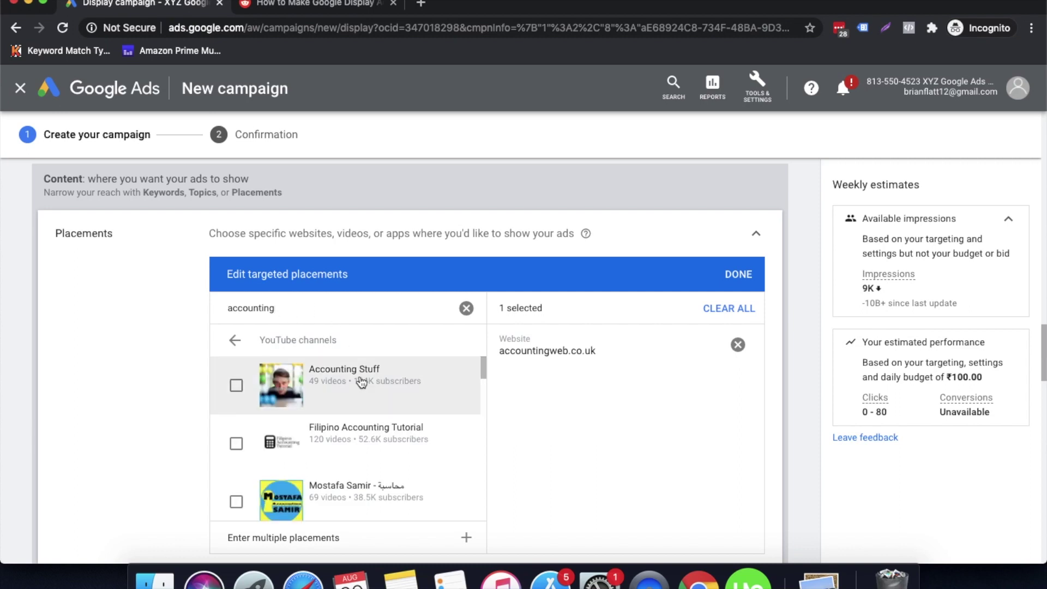
scroll(358, 375, up, 2)
text(g)
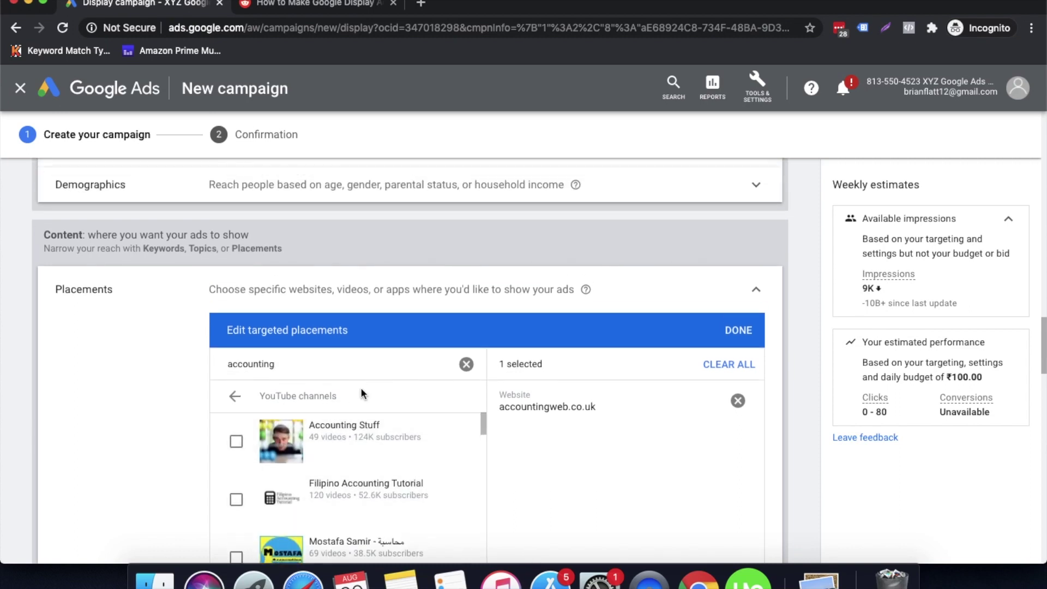
text(web)
scroll(540, 475, down, 3)
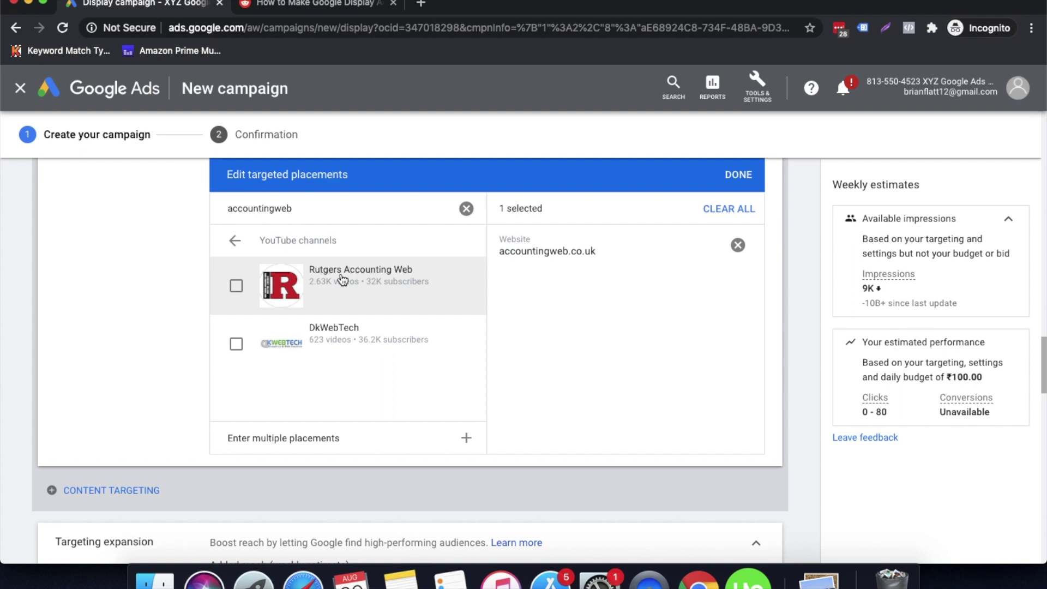
click(236, 287)
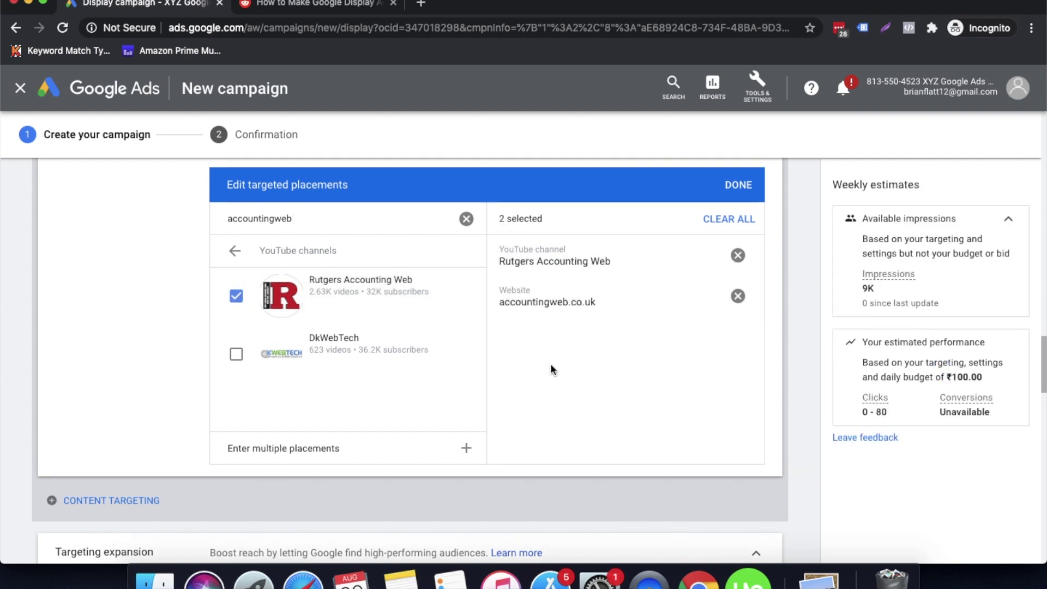
Step: Add accountingweb.com to the targeted placements using the multiple placements entry
click(430, 456)
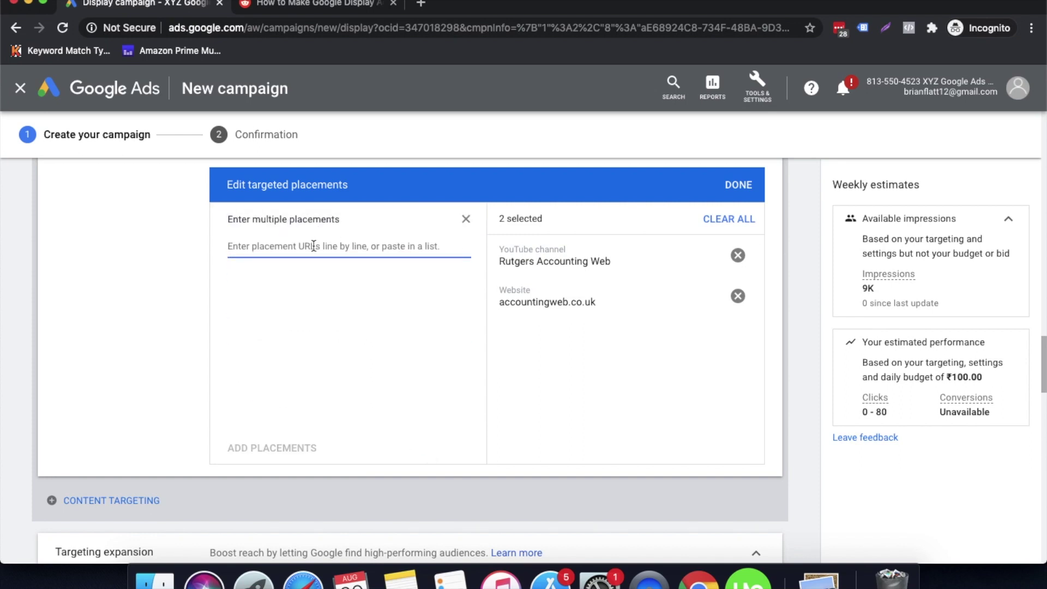
text(a)
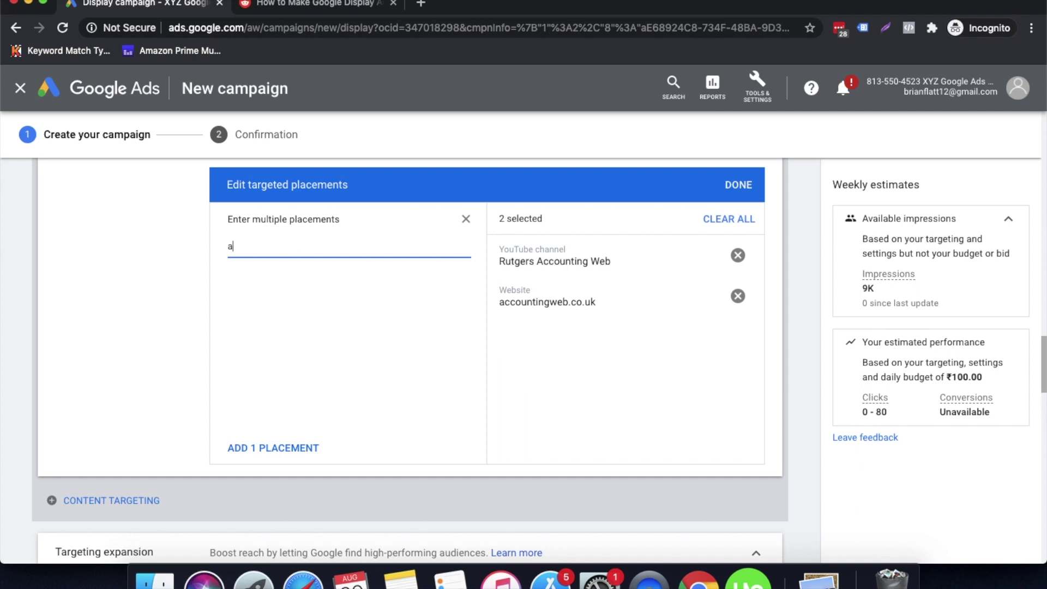
text(ccountingweb.com)
click(289, 448)
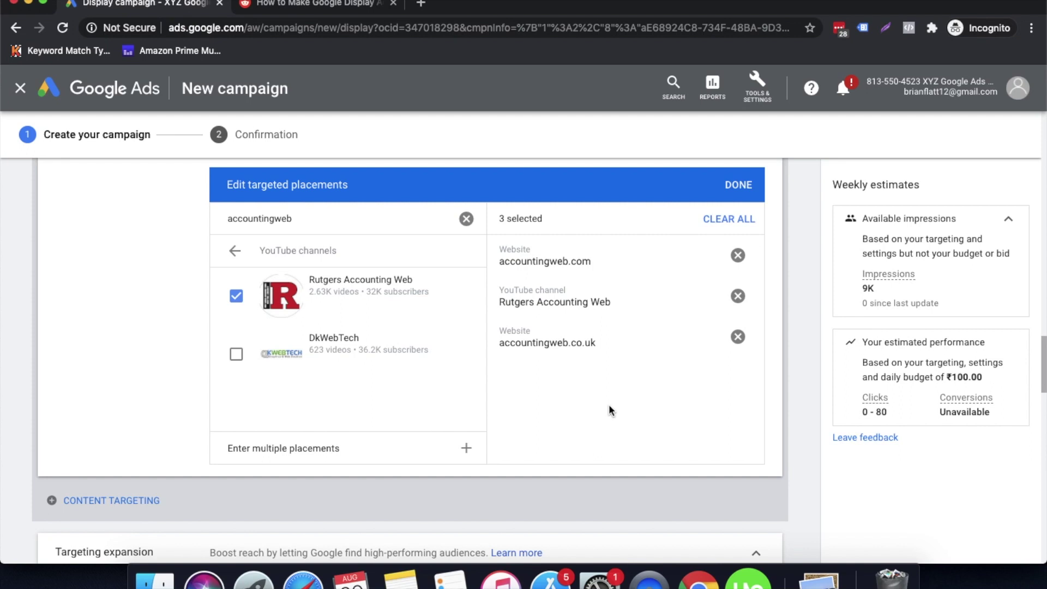
Step: Set the ad group's targeting expansion to Off
scroll(609, 404, down, 5)
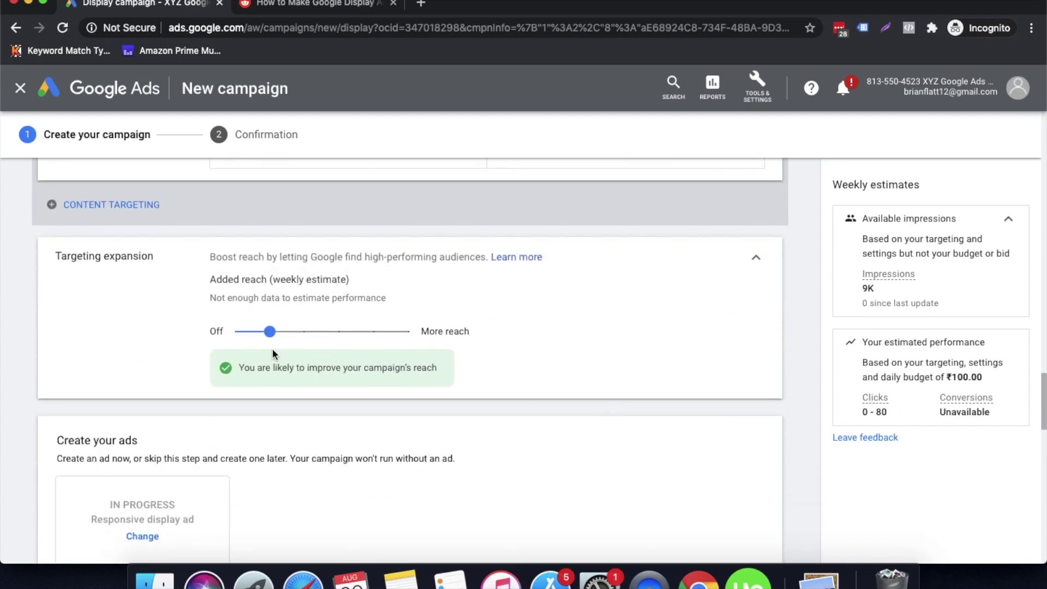
drag(270, 332, 242, 337)
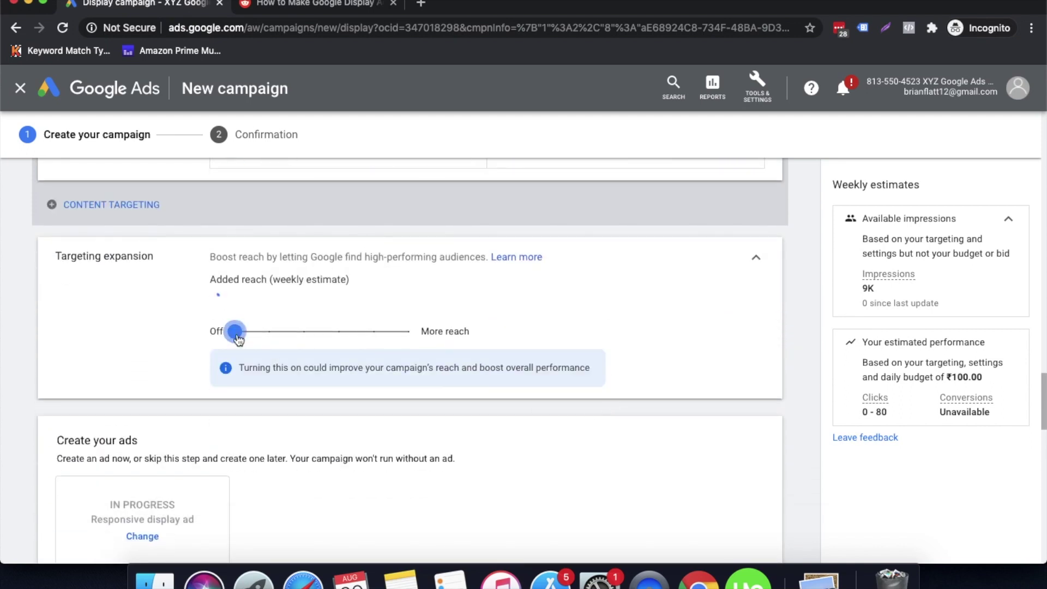
Step: Switch to the Reddit discussion, examine the question about ads showing outside the chosen websites, and return to the Google Ads campaign
click(293, 8)
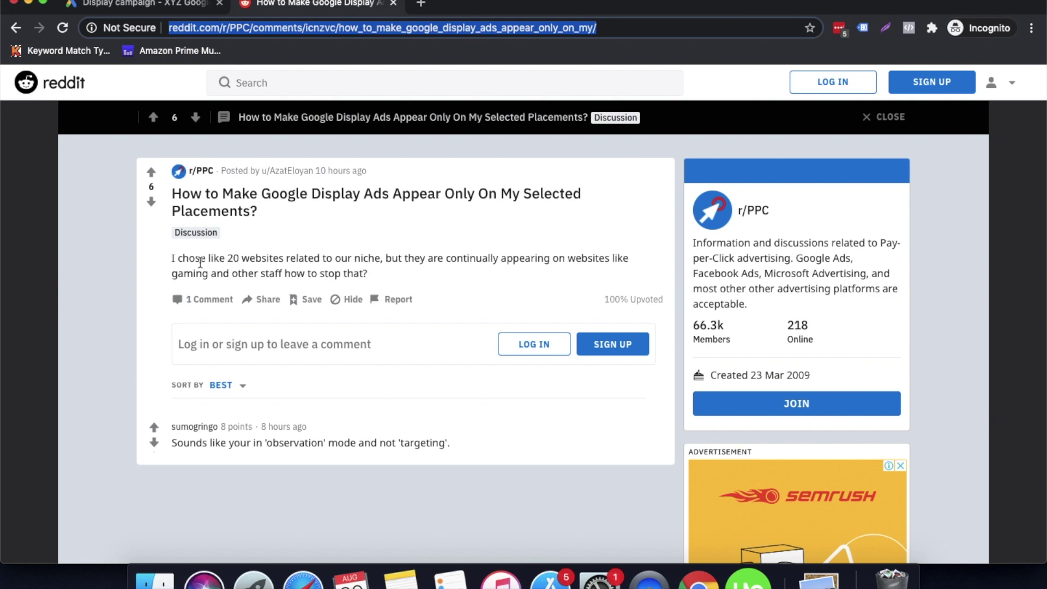
drag(225, 258, 370, 268)
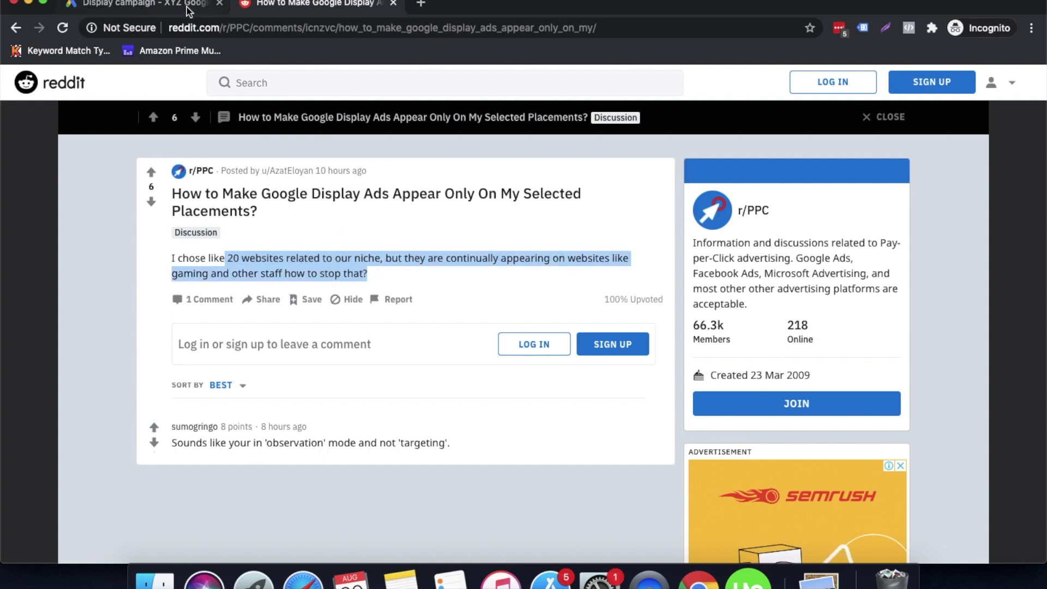
click(142, 3)
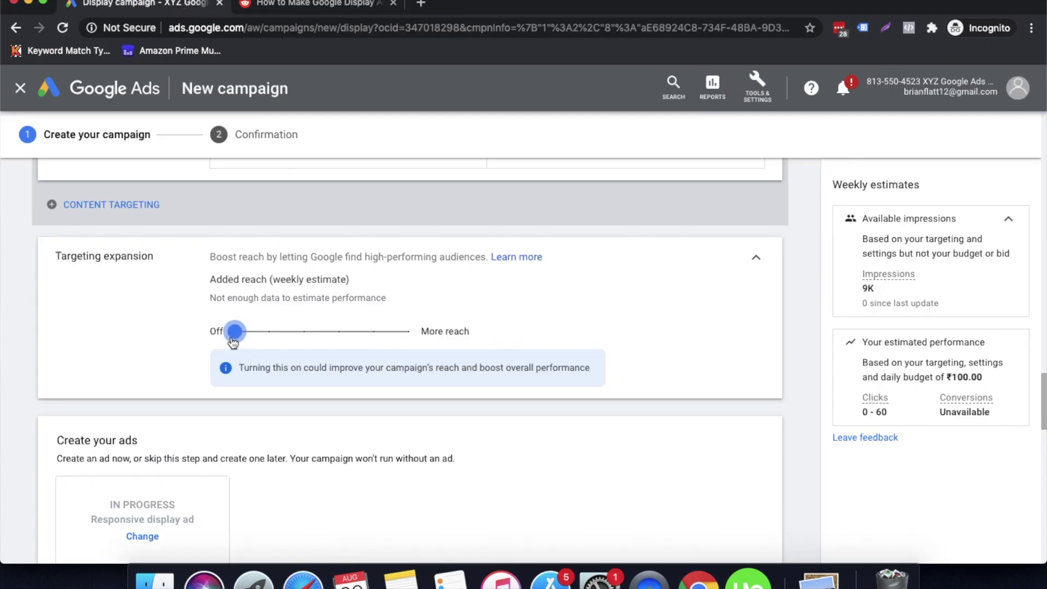
Step: Raise the targeting expansion by one notch and compare it with the list of selected placements
drag(234, 333, 267, 334)
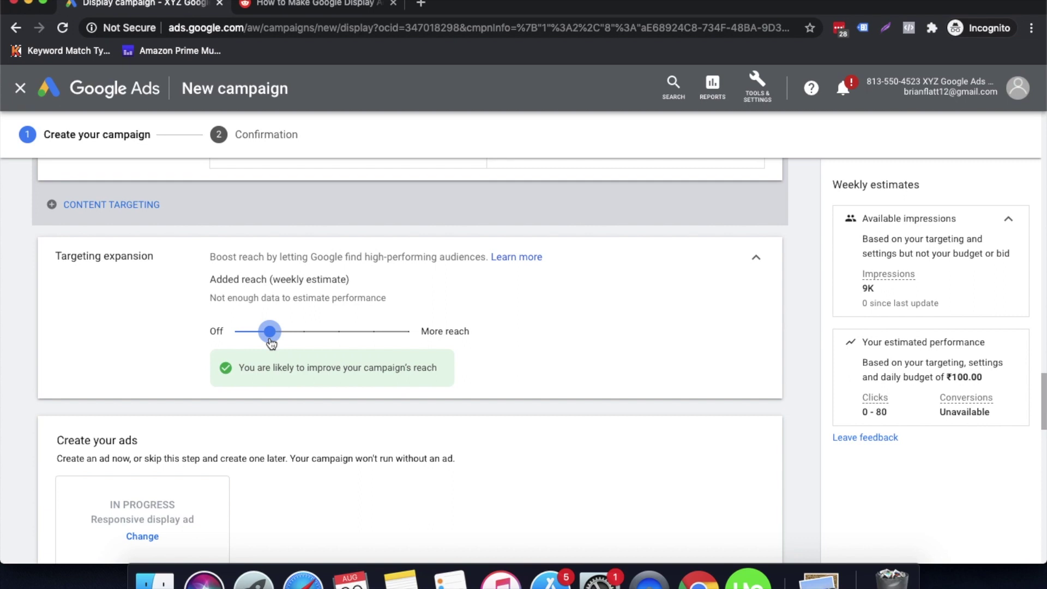
scroll(348, 390, up, 7)
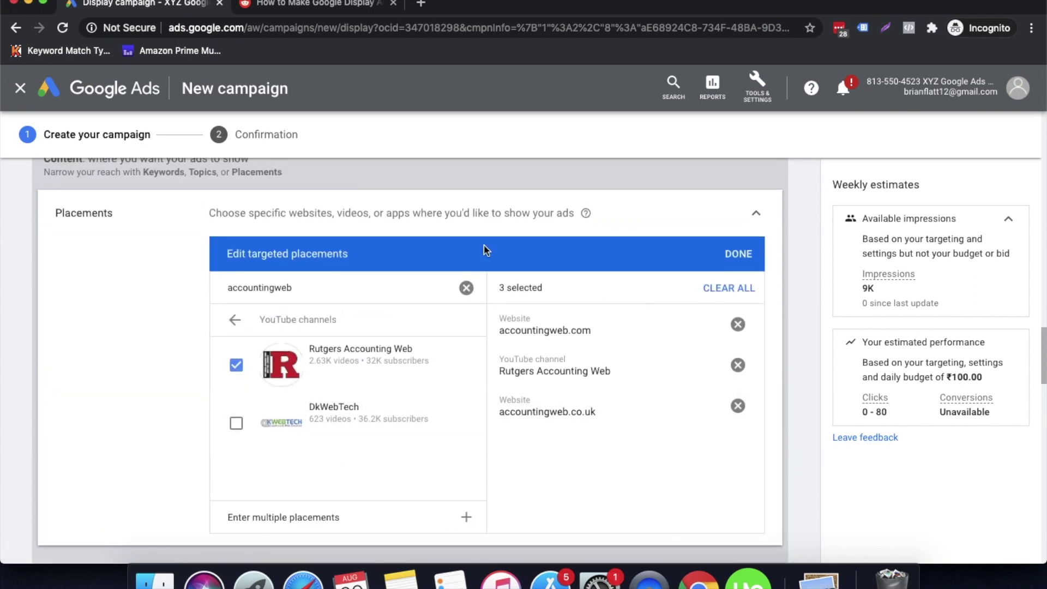
scroll(610, 496, down, 3)
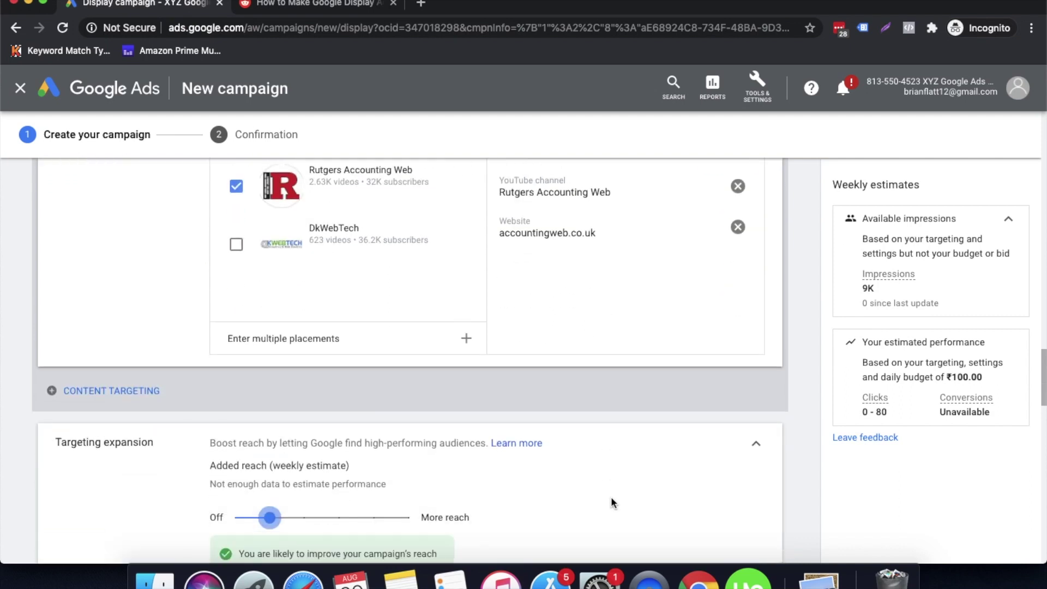
scroll(610, 496, up, 2)
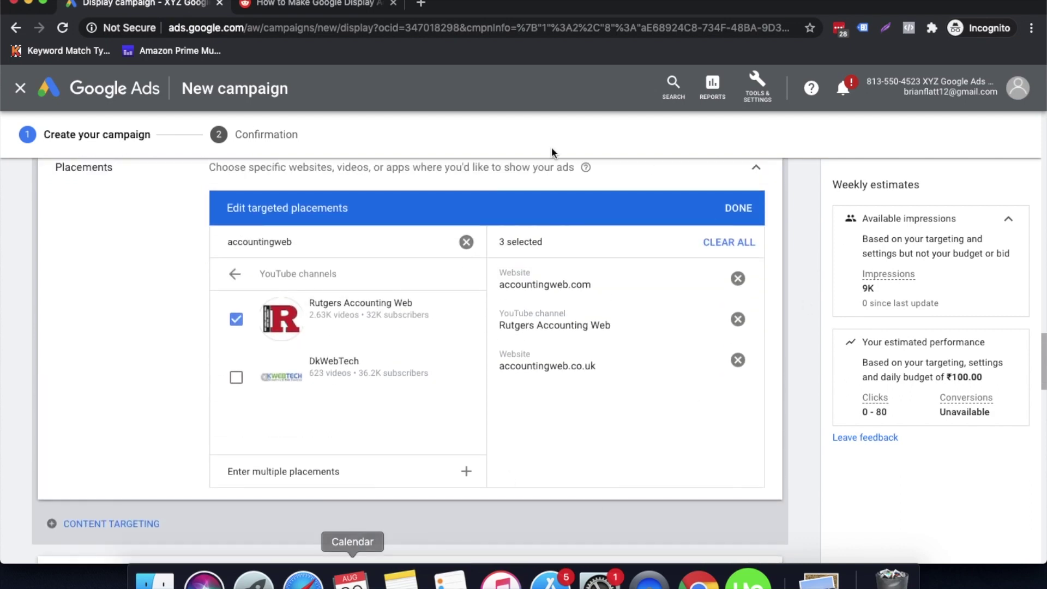
scroll(610, 439, down, 2)
scroll(610, 438, down, 2)
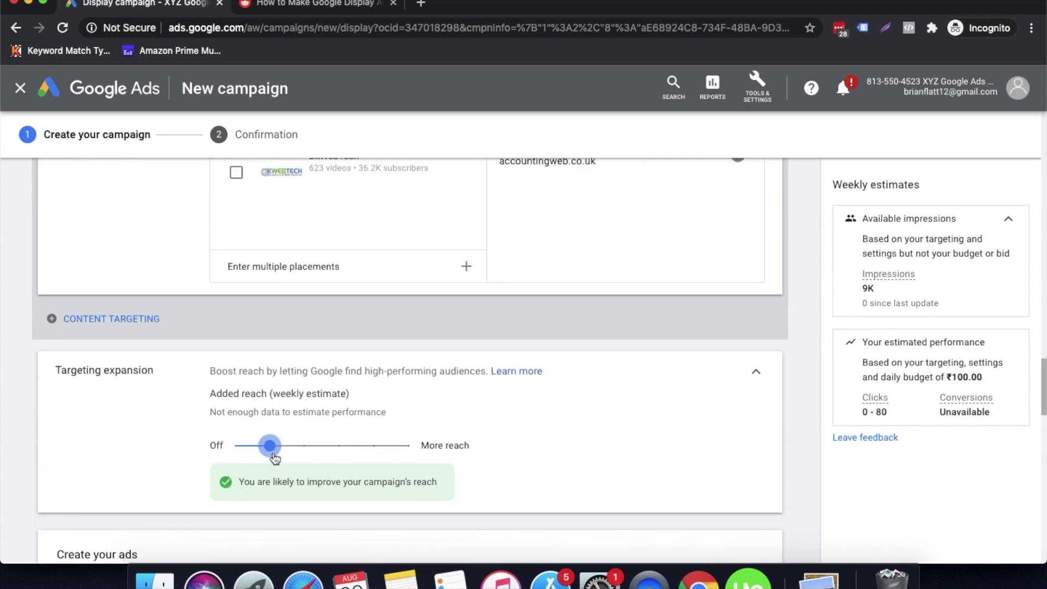
Step: Set the targeting expansion back to Off and examine the fields of the new responsive display ad
click(236, 454)
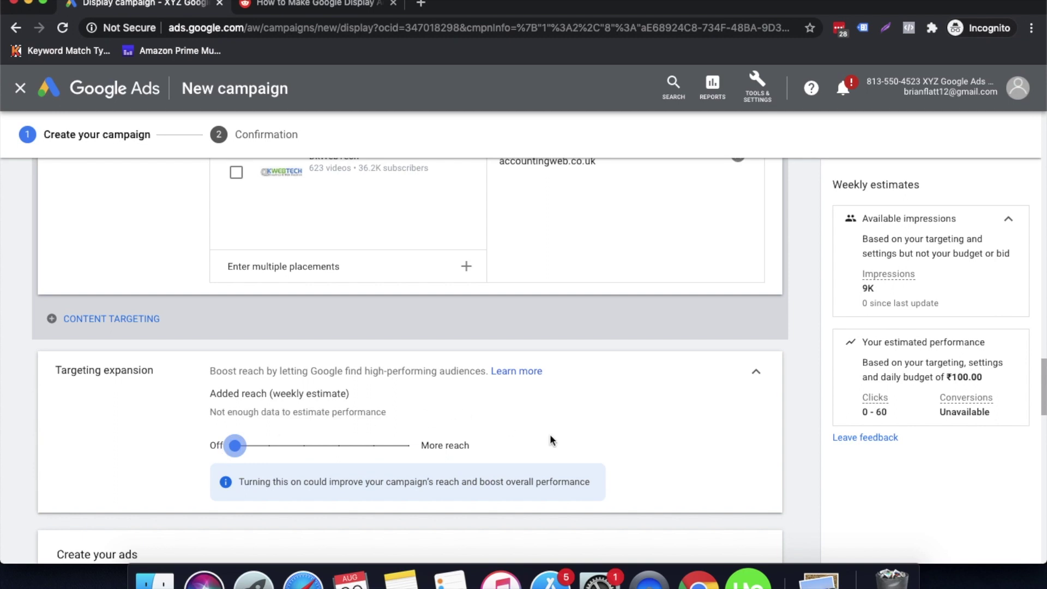
scroll(549, 435, down, 2)
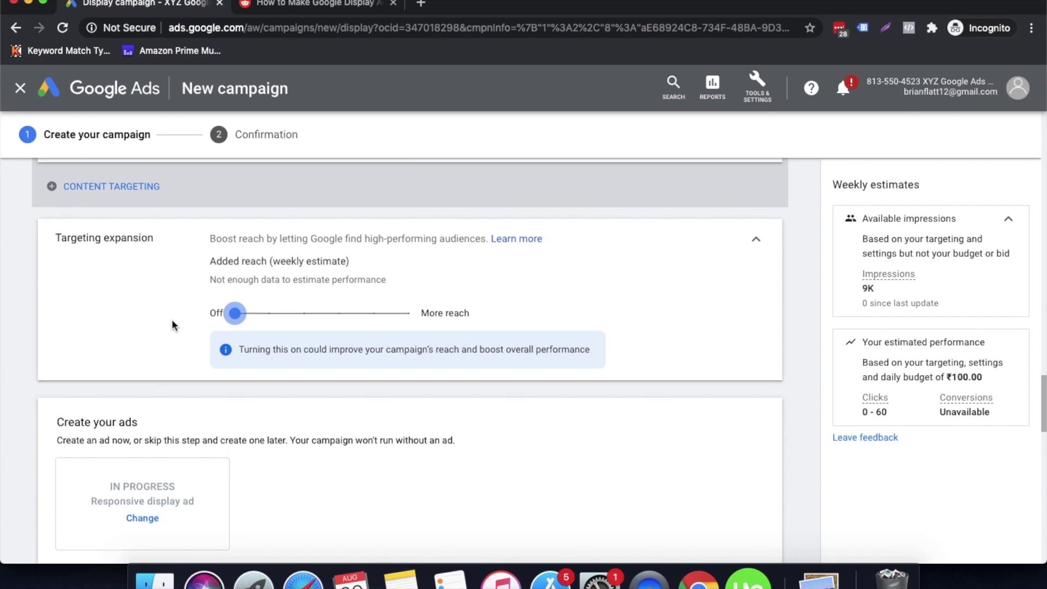
scroll(172, 325, up, 5)
scroll(172, 325, down, 1)
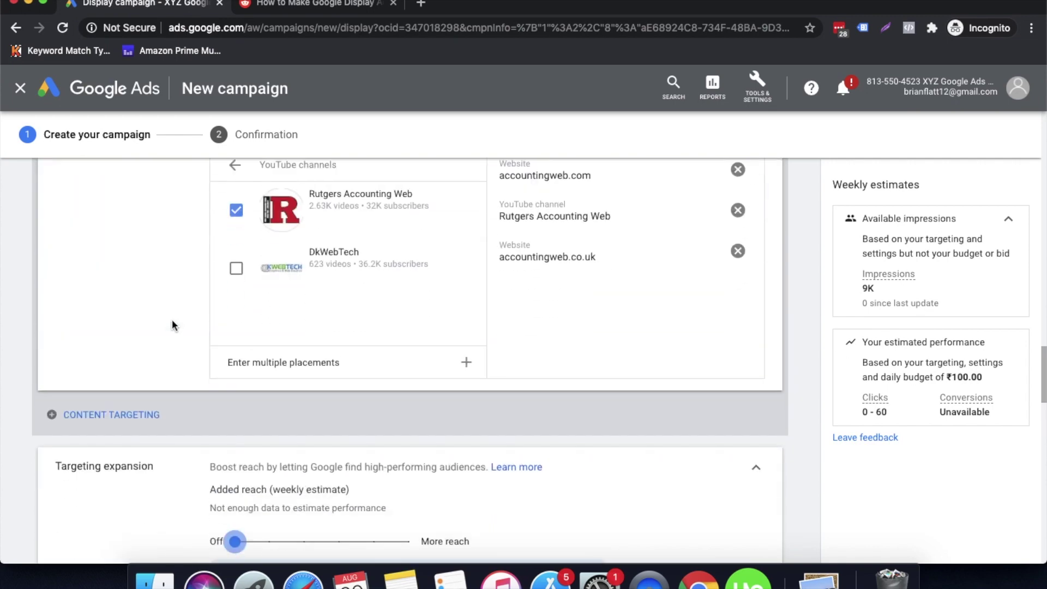
scroll(172, 326, down, 2)
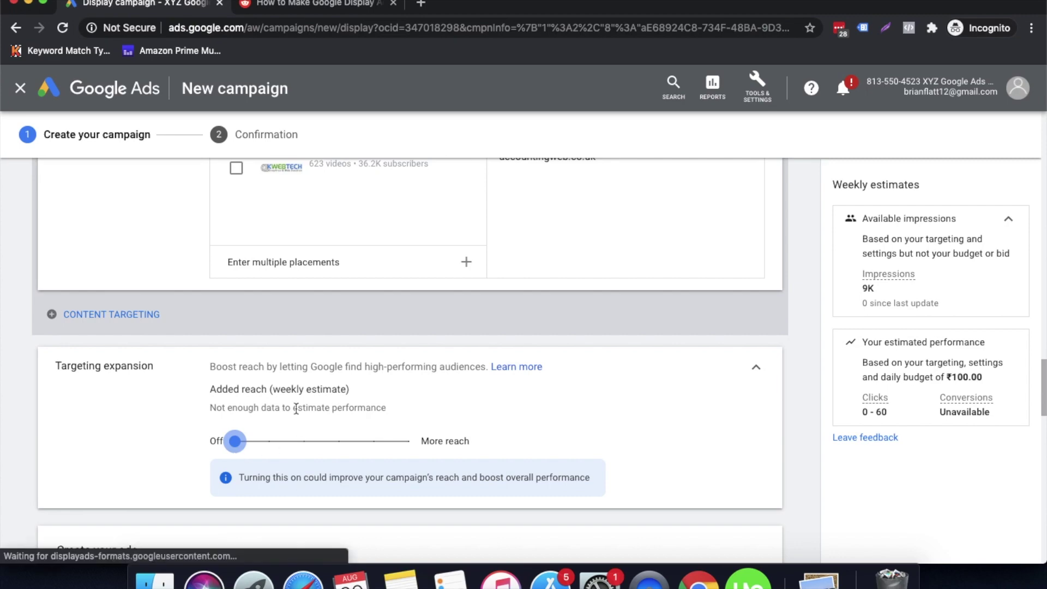
scroll(629, 381, down, 11)
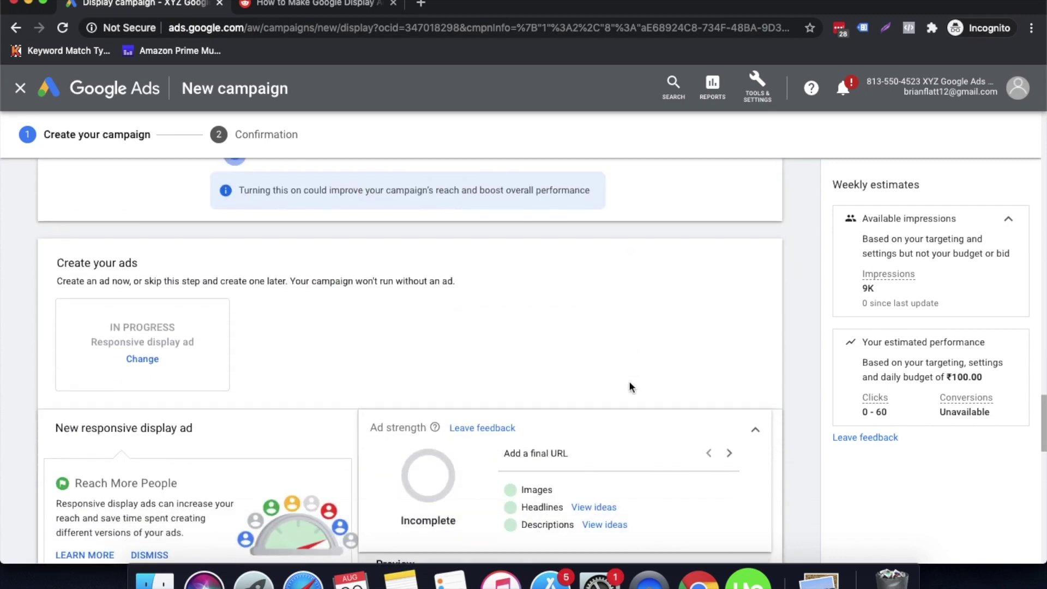
scroll(629, 380, down, 12)
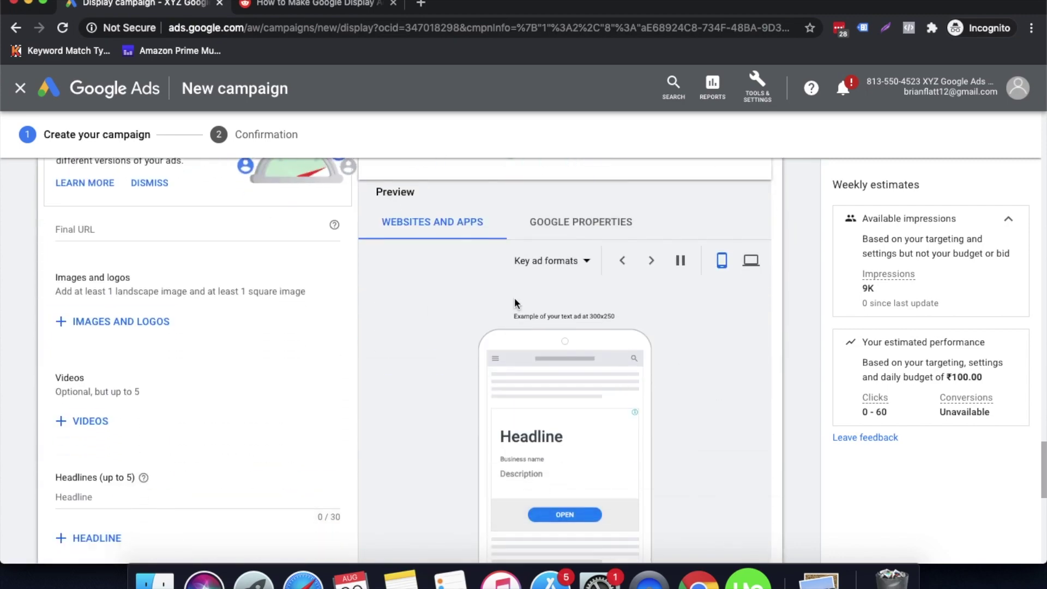